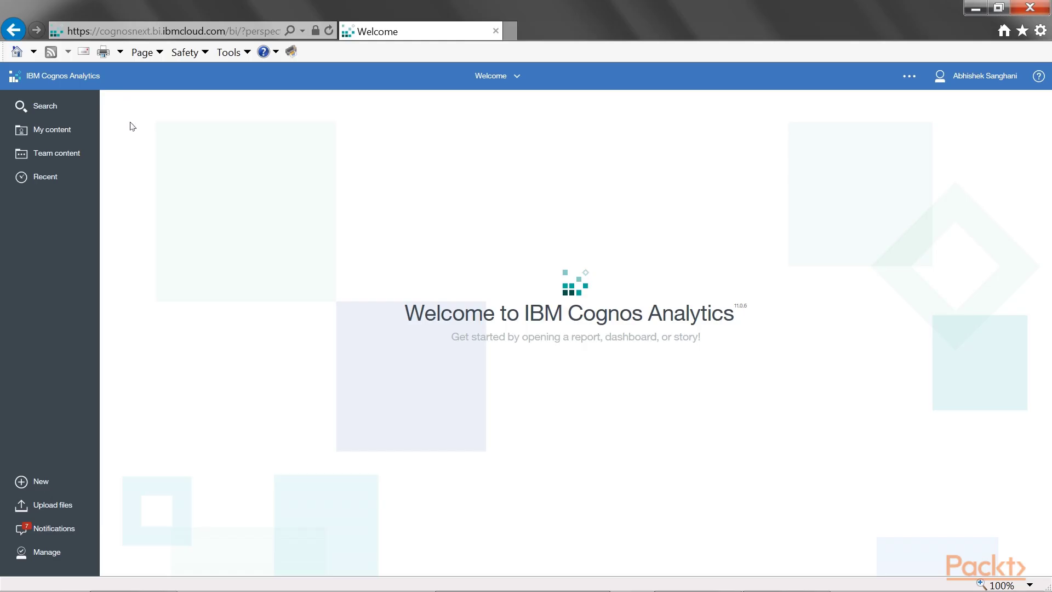
# Open the 6.1 Sales Meeting Pack dashboard from the personal PACKT Exercises folder and look through its three tabs
pyautogui.click(66, 130)
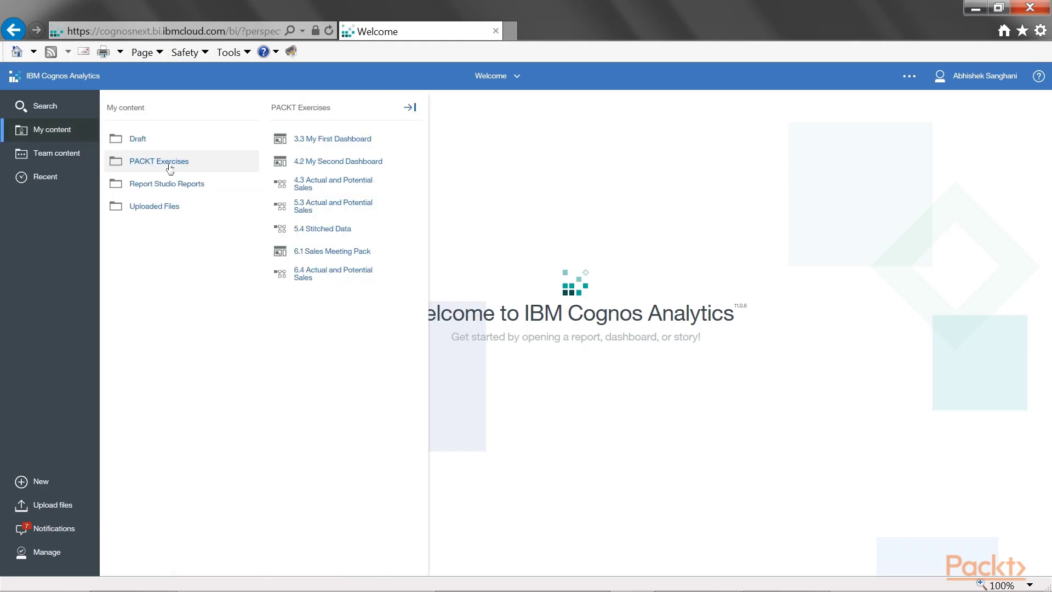
pyautogui.click(320, 252)
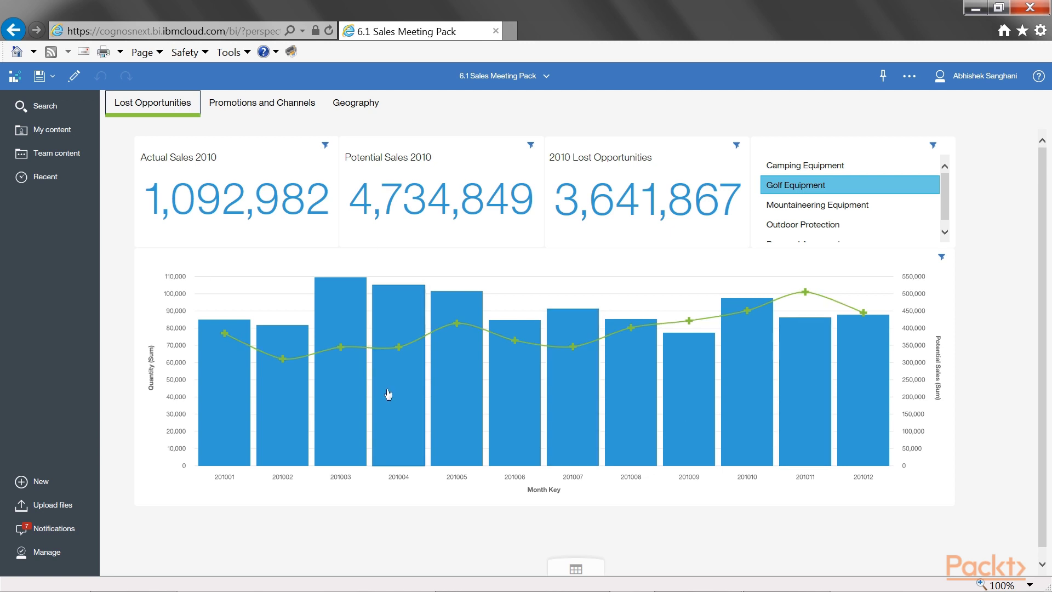
pyautogui.moveTo(386, 392)
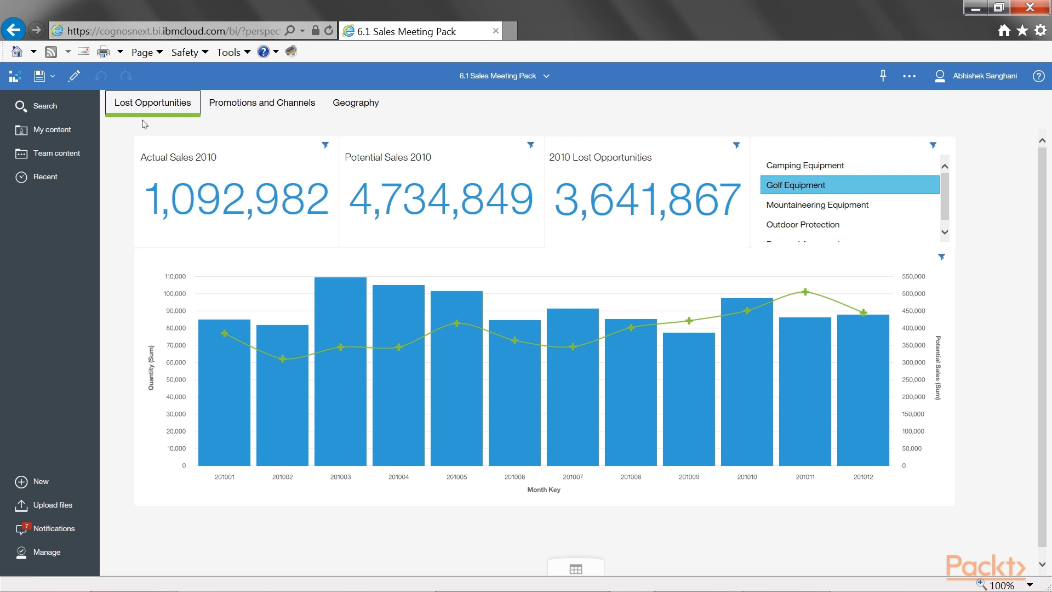
pyautogui.click(263, 106)
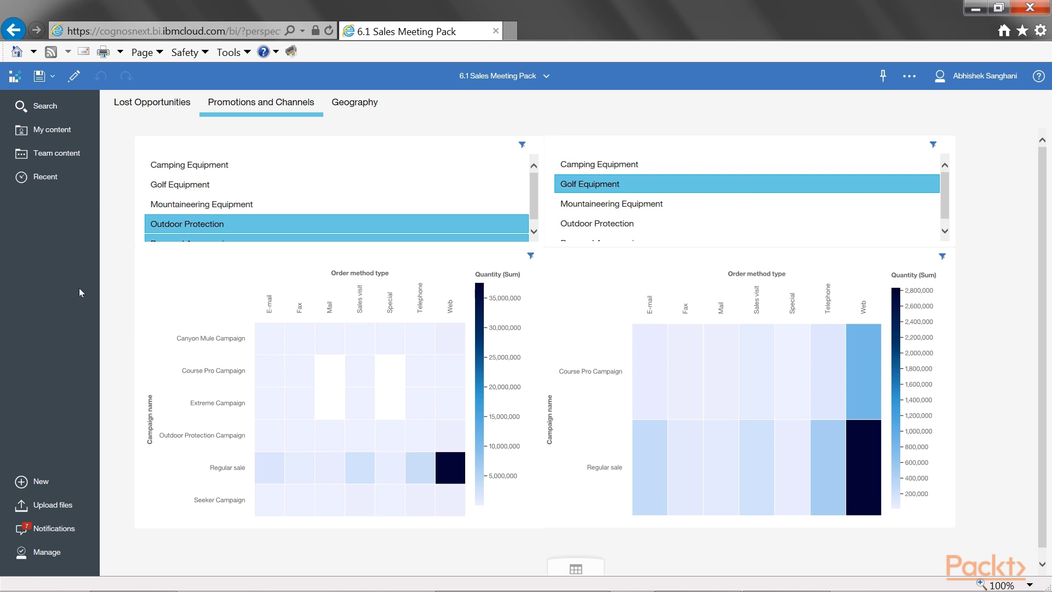
pyautogui.click(343, 108)
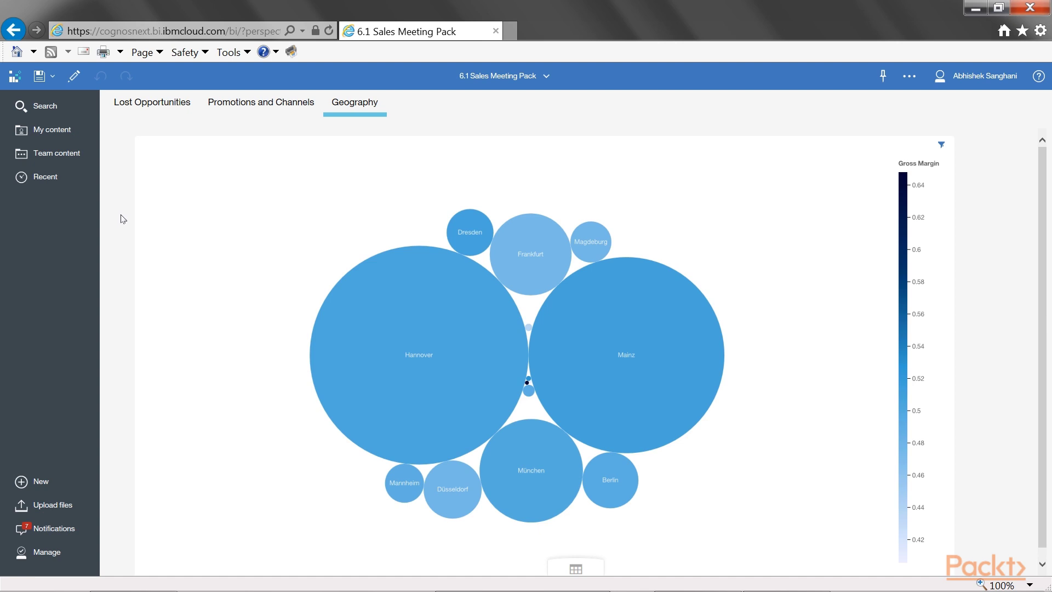
pyautogui.click(156, 109)
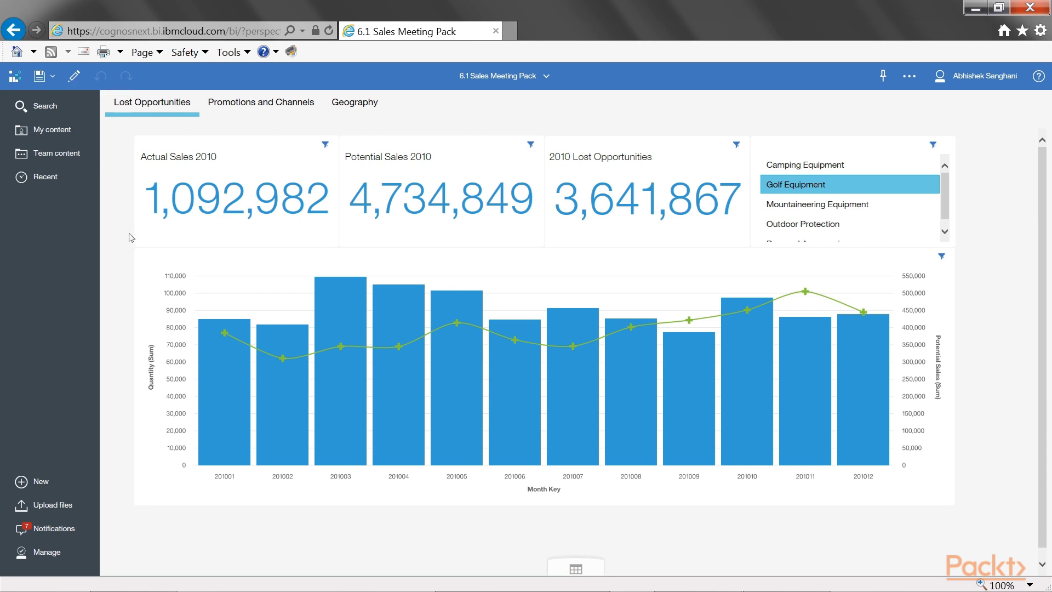
# Pin the line and column chart of quantity and potential sales by month on the Lost Opportunities tab
pyautogui.click(319, 269)
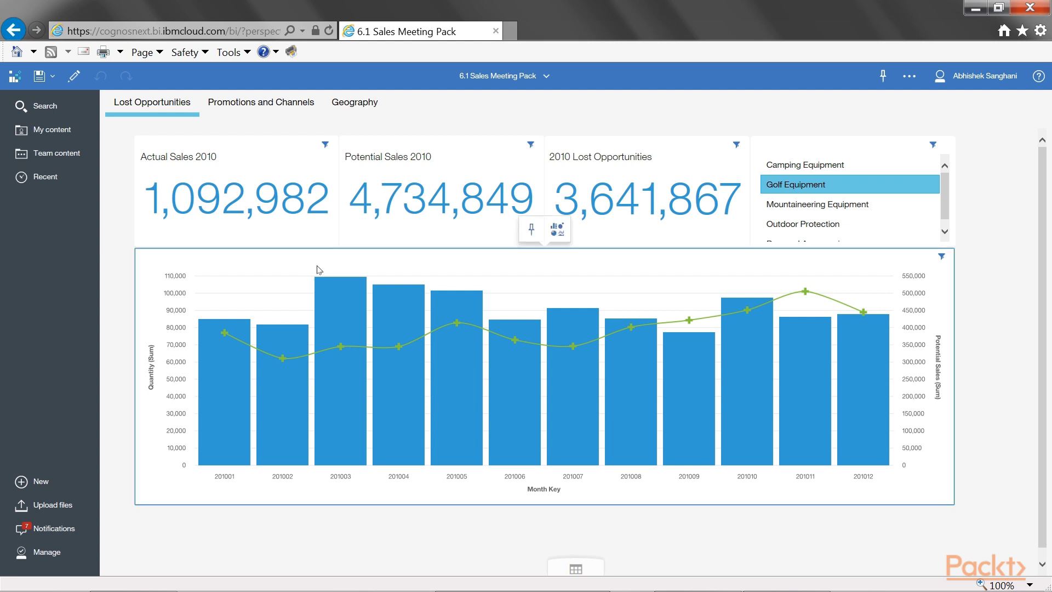
pyautogui.click(531, 230)
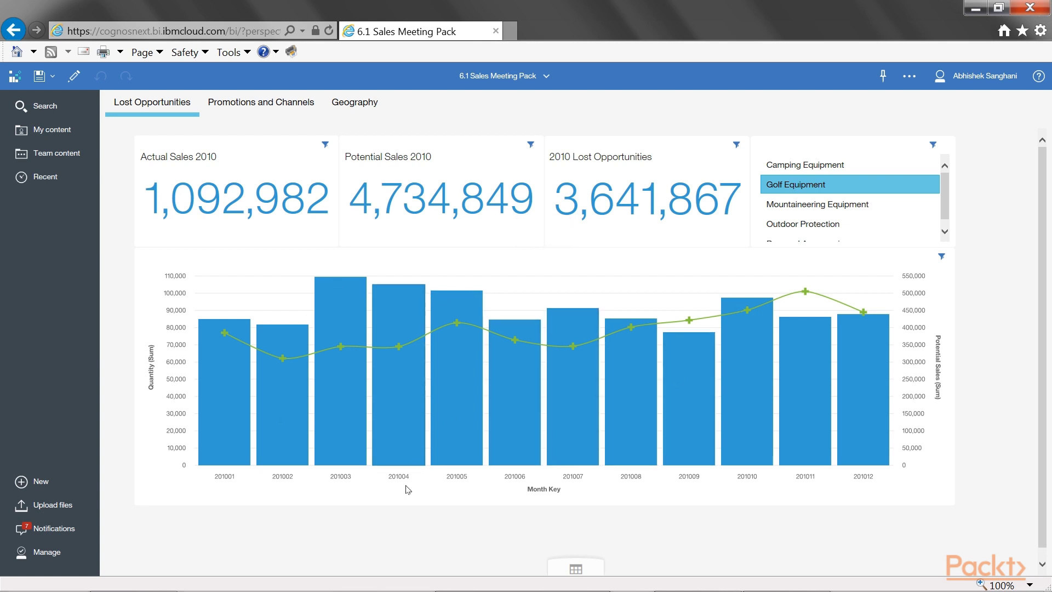
pyautogui.moveTo(408, 495)
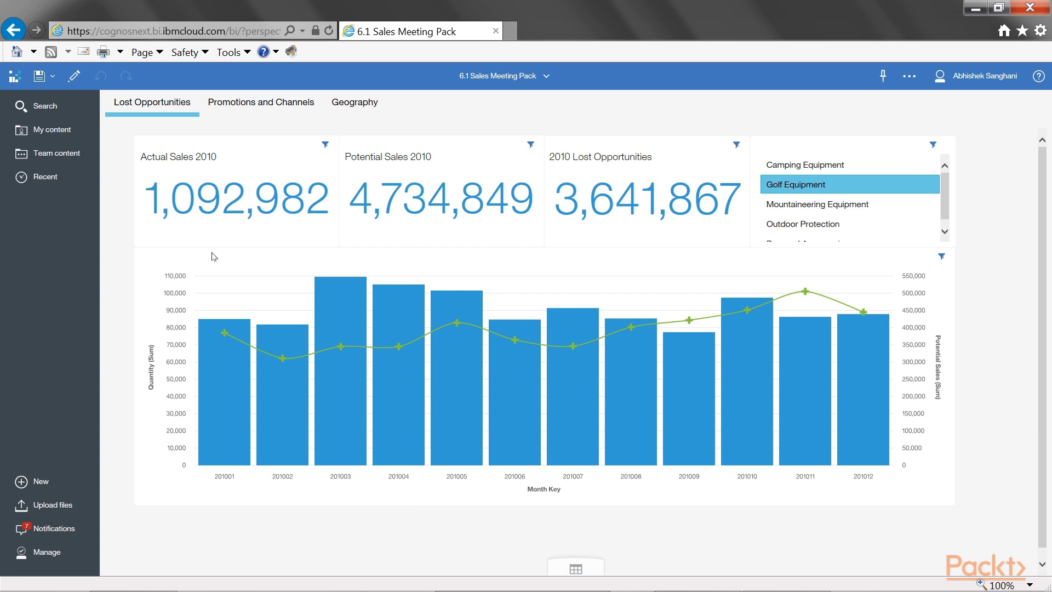
# Pin the Actual Sales 2010, Potential Sales 2010 and 2010 Lost Opportunities summary values
pyautogui.click(270, 207)
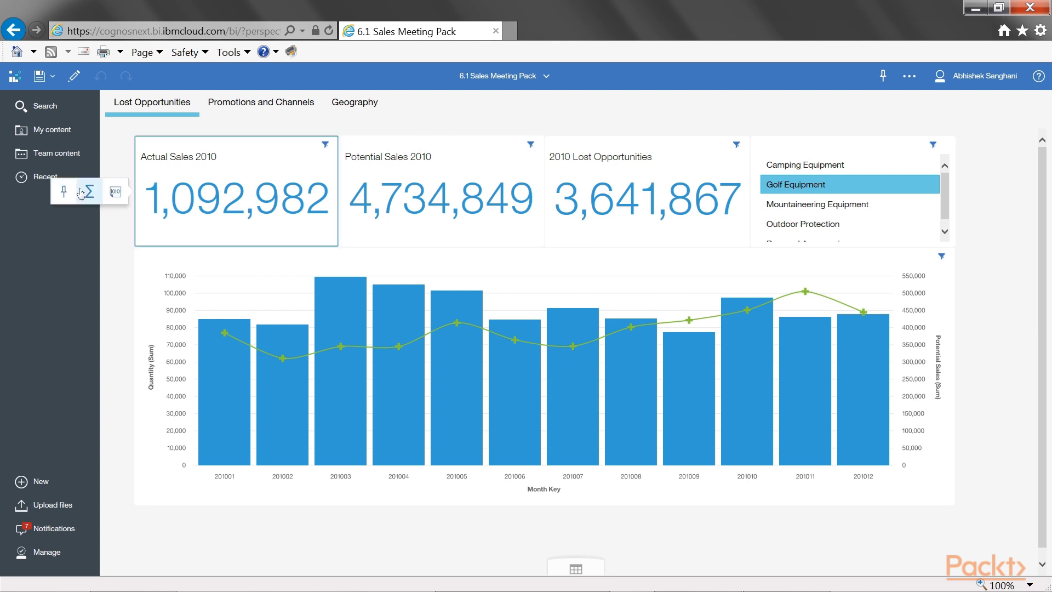
pyautogui.click(390, 209)
pyautogui.click(269, 192)
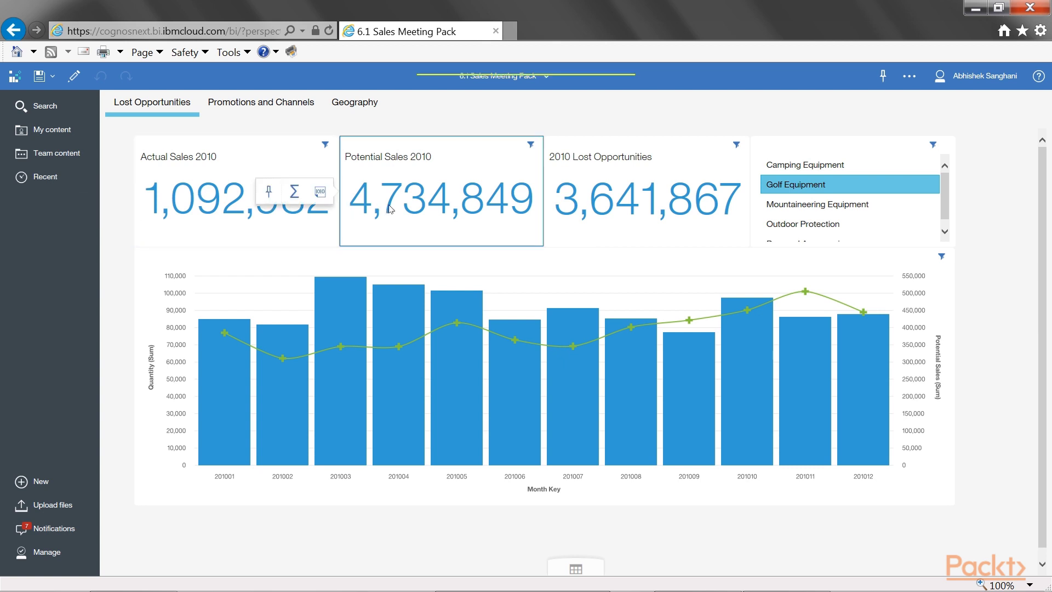
pyautogui.click(583, 216)
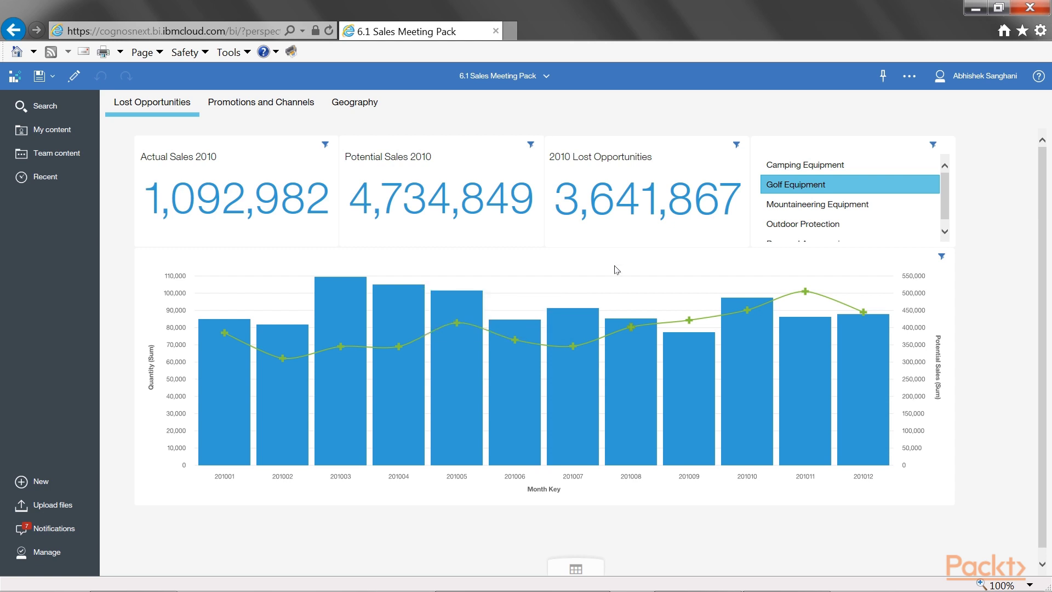
# Pin both campaign by order method heatmaps on the Promotions and Channels tab
pyautogui.click(235, 104)
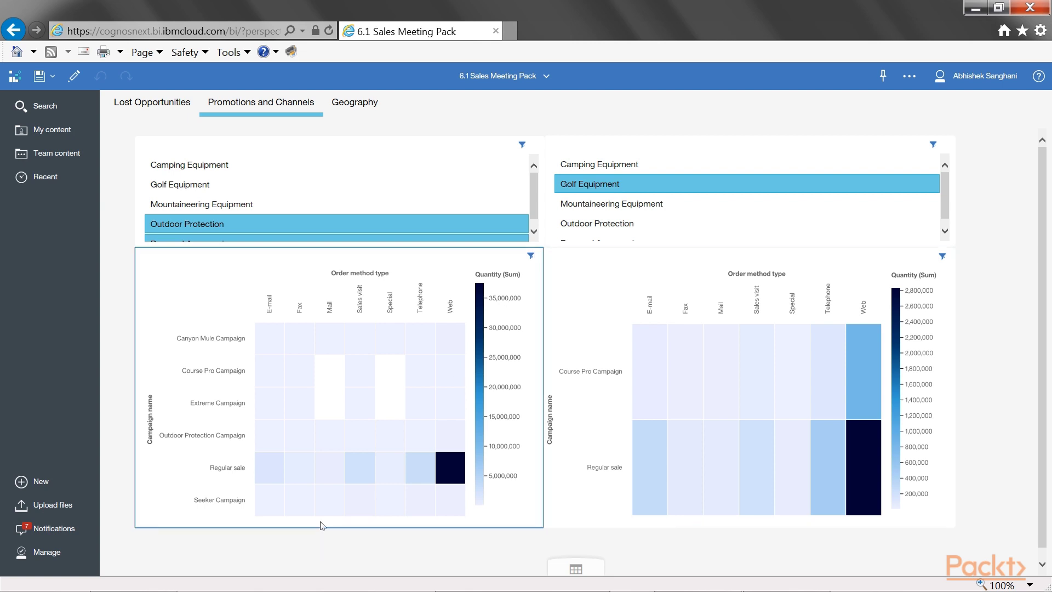
pyautogui.click(570, 383)
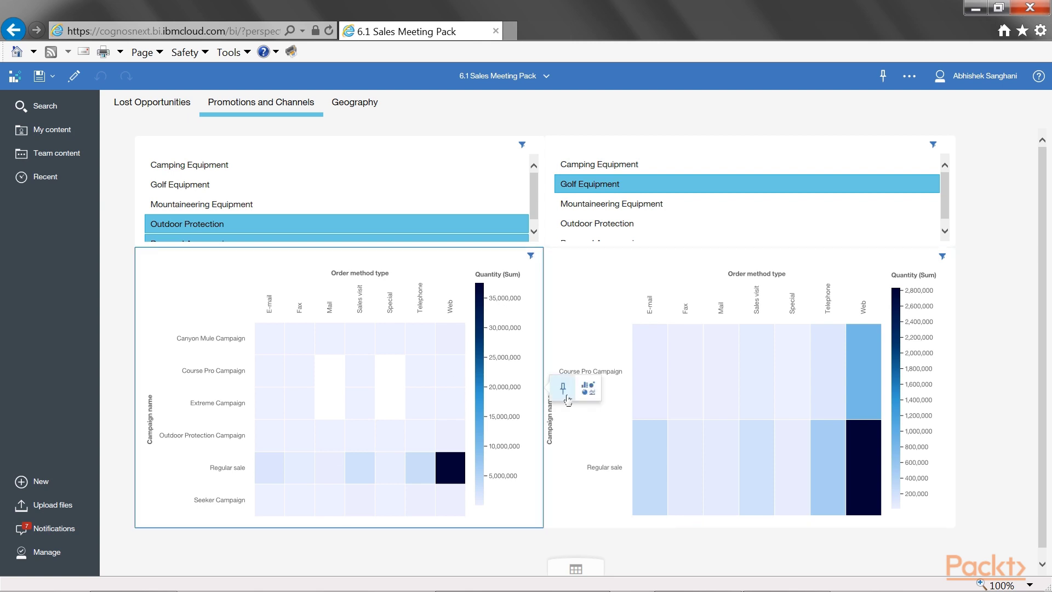
pyautogui.click(516, 418)
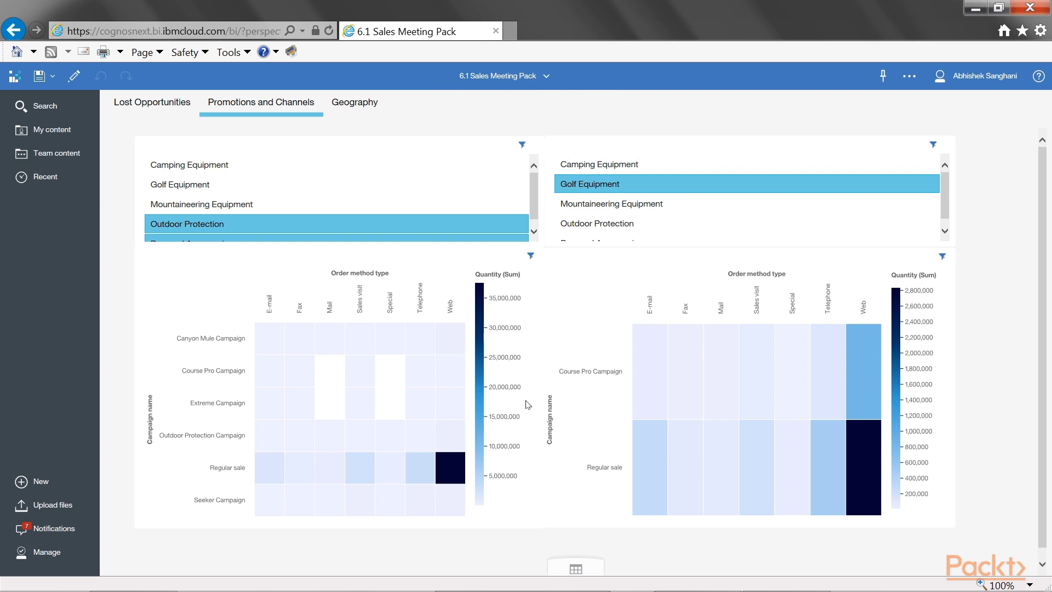
# Pin the city packed bubble chart on the Geography tab
pyautogui.click(355, 105)
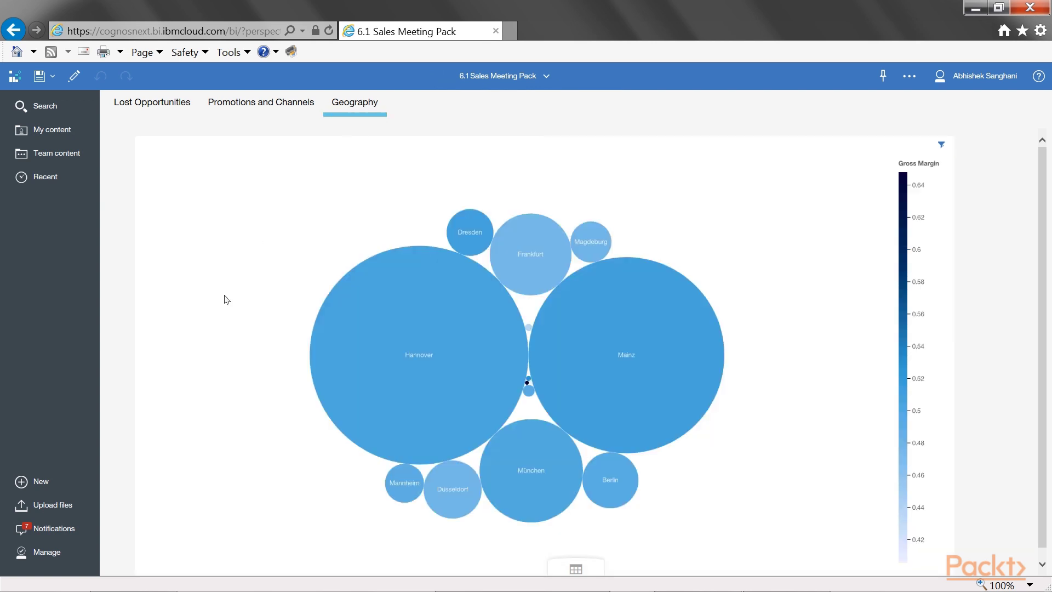
pyautogui.scroll(-1, 393, 234)
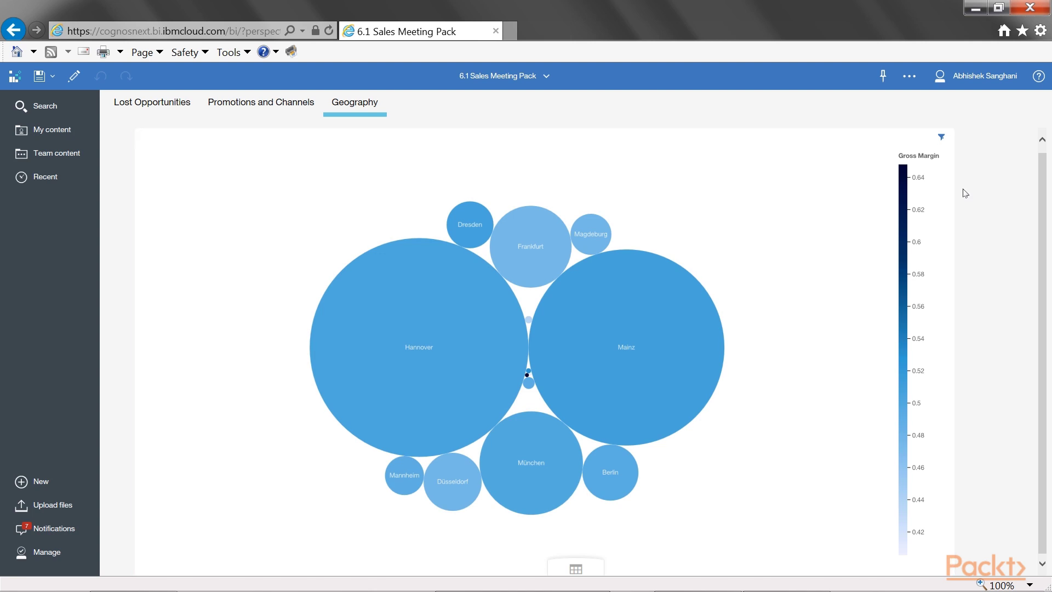
pyautogui.click(815, 199)
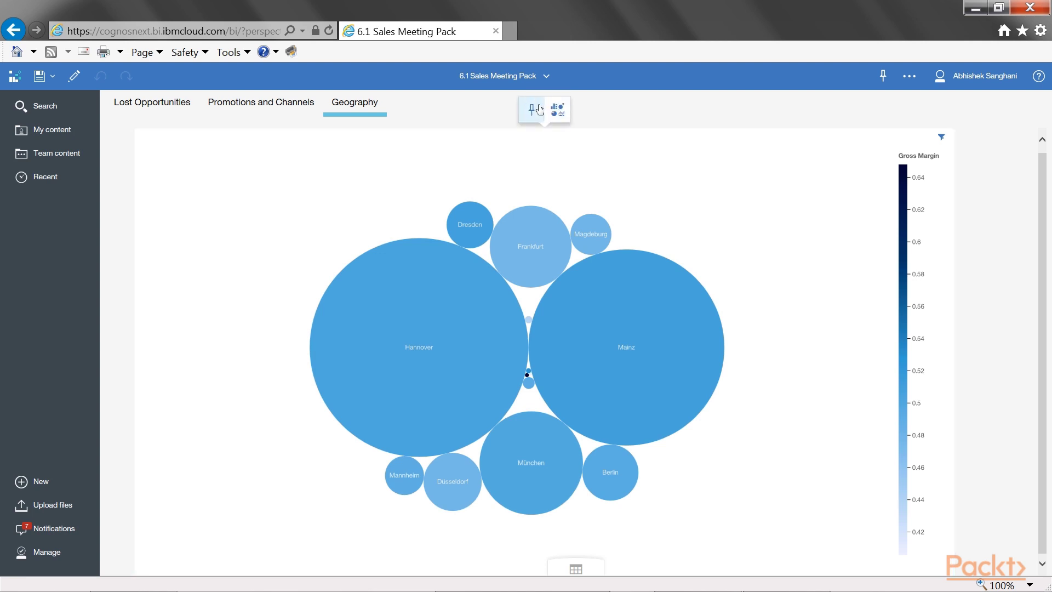
pyautogui.click(357, 175)
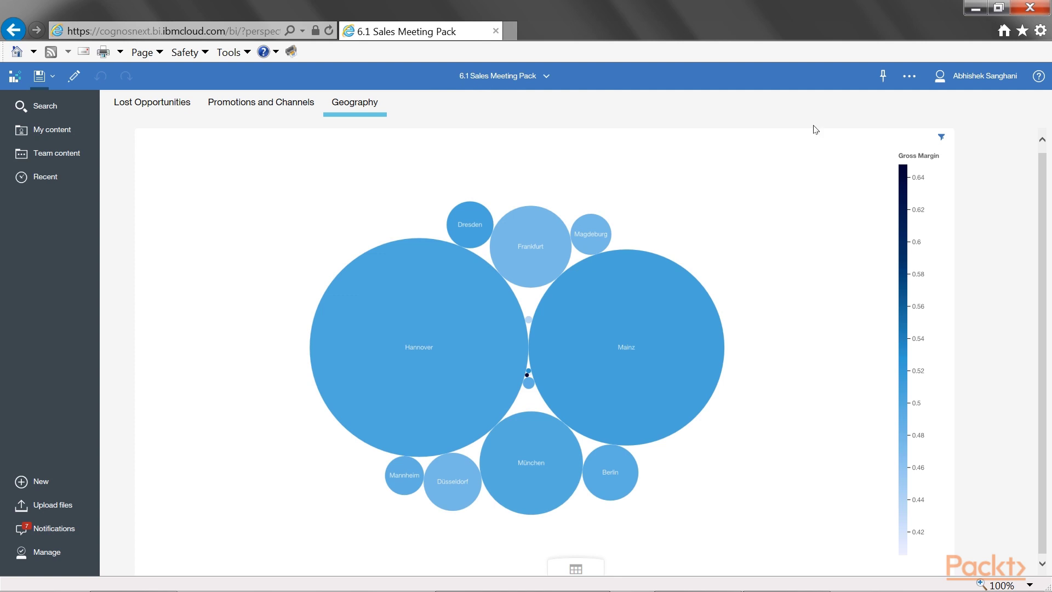
# Check the collection of saved pins and return from the dashboard to the Welcome page
pyautogui.click(884, 78)
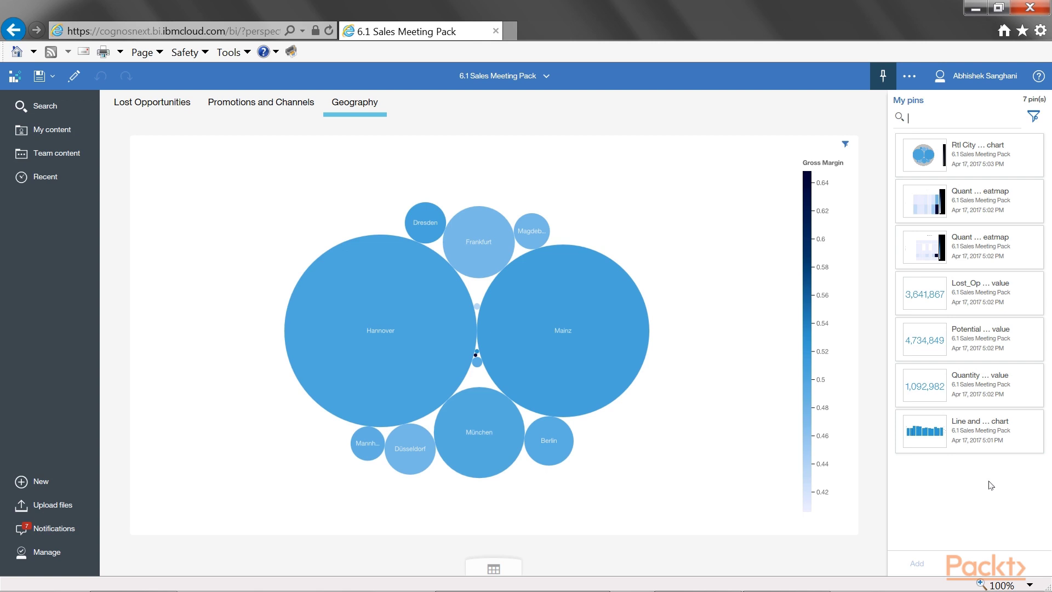
pyautogui.click(876, 470)
pyautogui.click(884, 80)
pyautogui.click(547, 77)
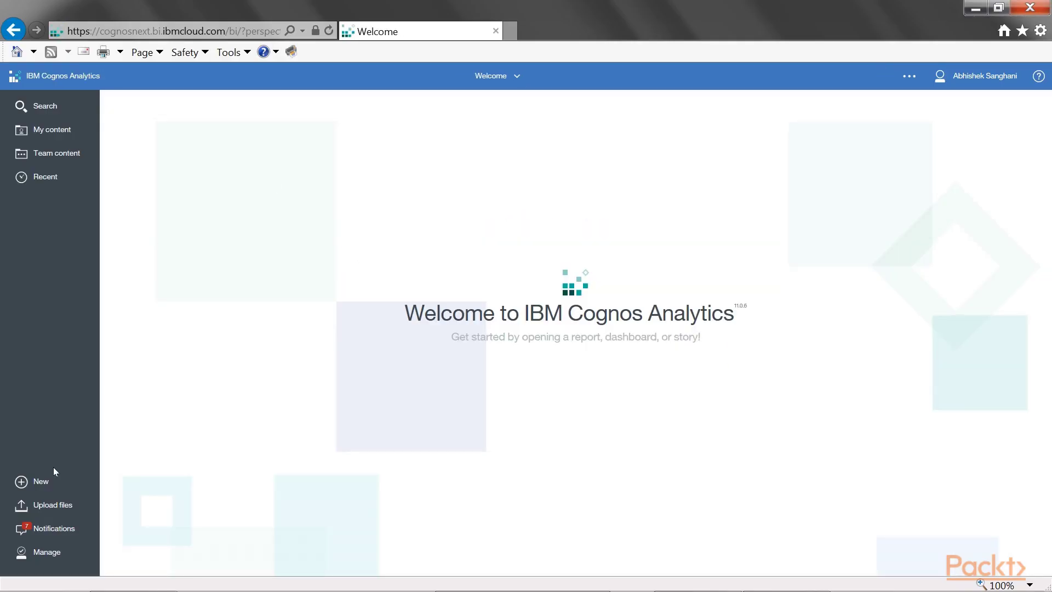
# Create a slide show story using the layout with four small areas above one large area, and try hiding and showing its scene strip
pyautogui.click(38, 484)
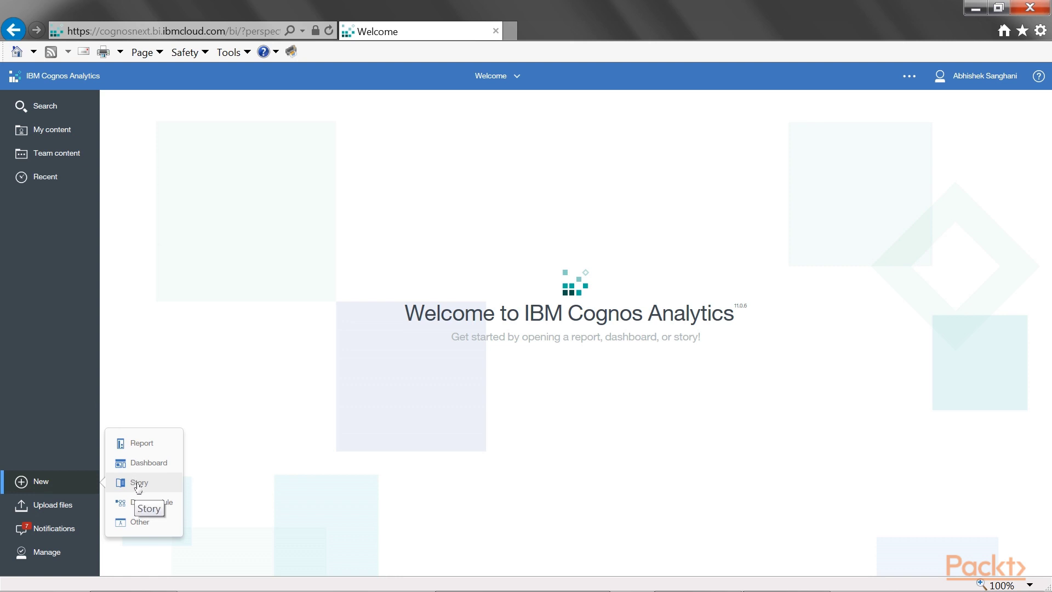
pyautogui.click(138, 485)
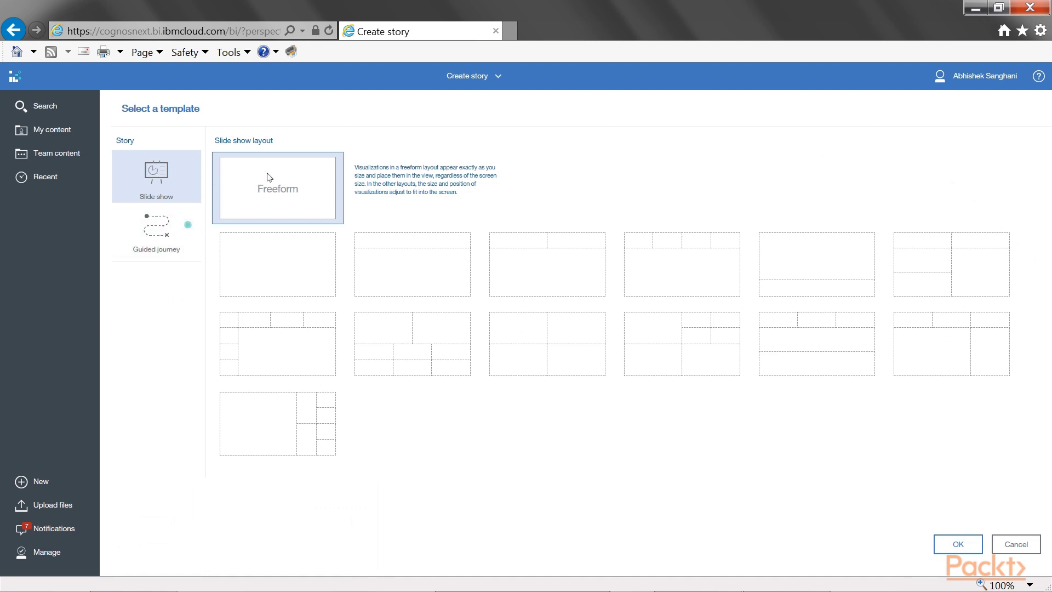
pyautogui.click(696, 261)
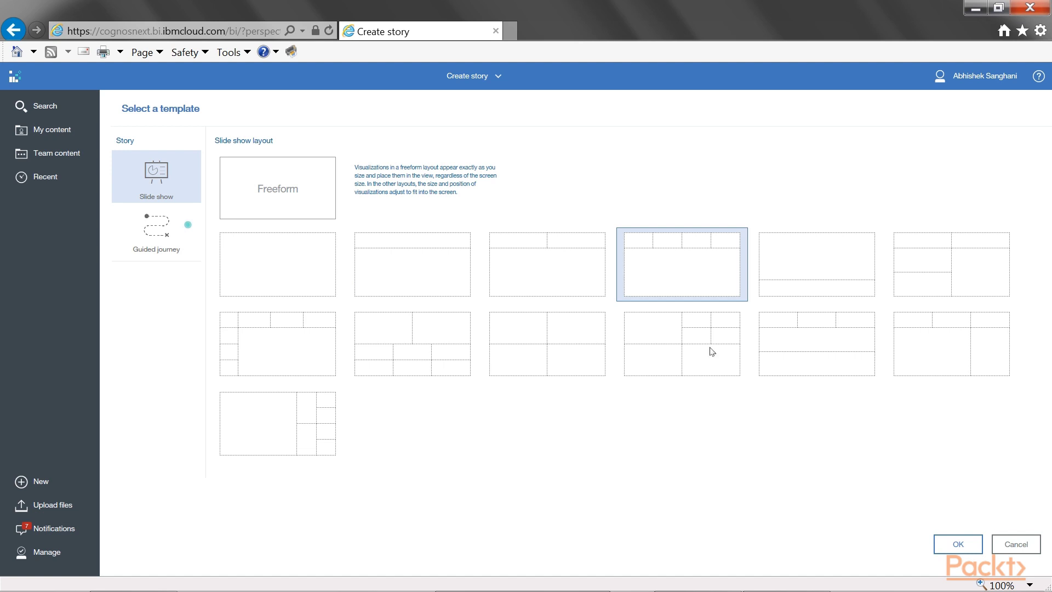
pyautogui.click(975, 542)
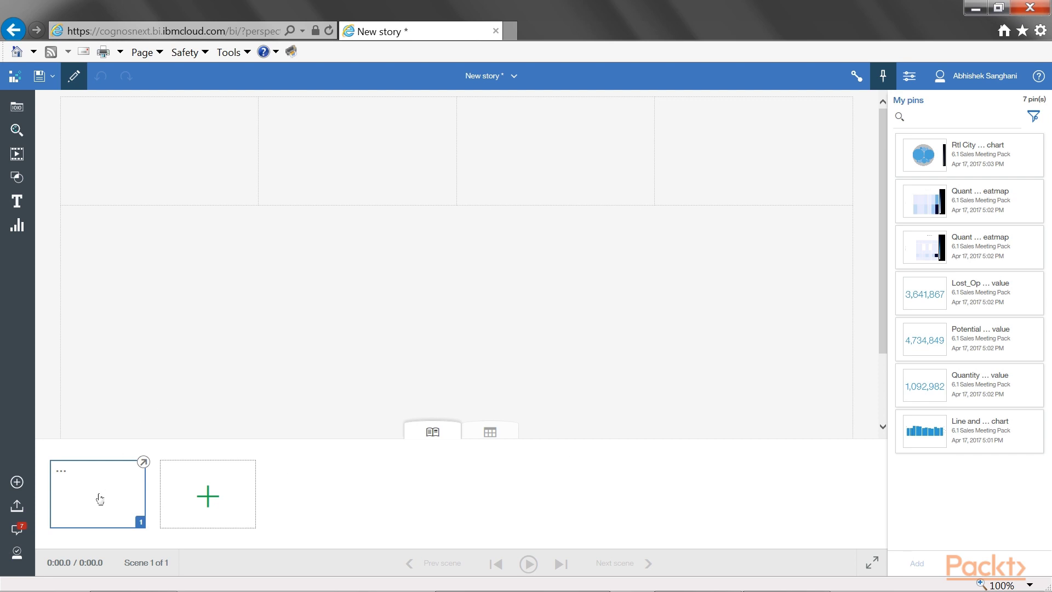
pyautogui.click(435, 433)
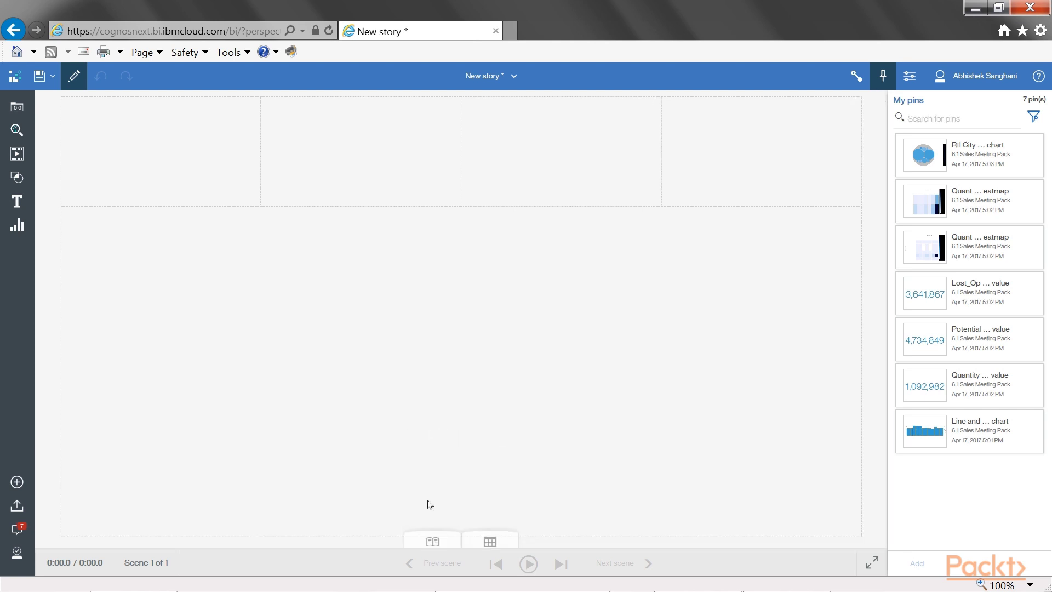
pyautogui.click(433, 542)
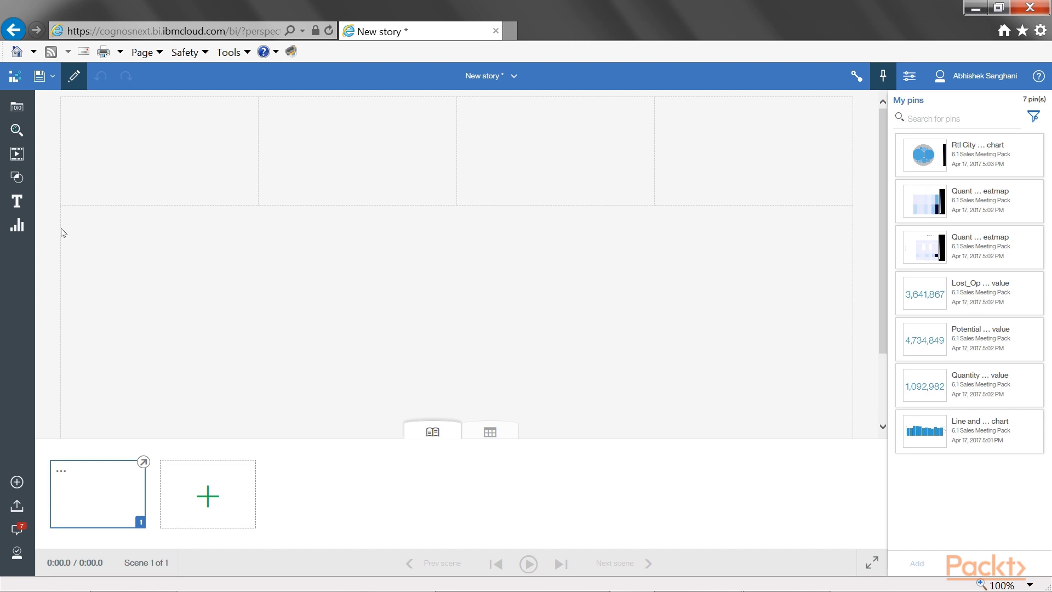
# Add a Title text box to the first scene and enlarge it across the scene's full width, extending well into the large area
pyautogui.click(18, 201)
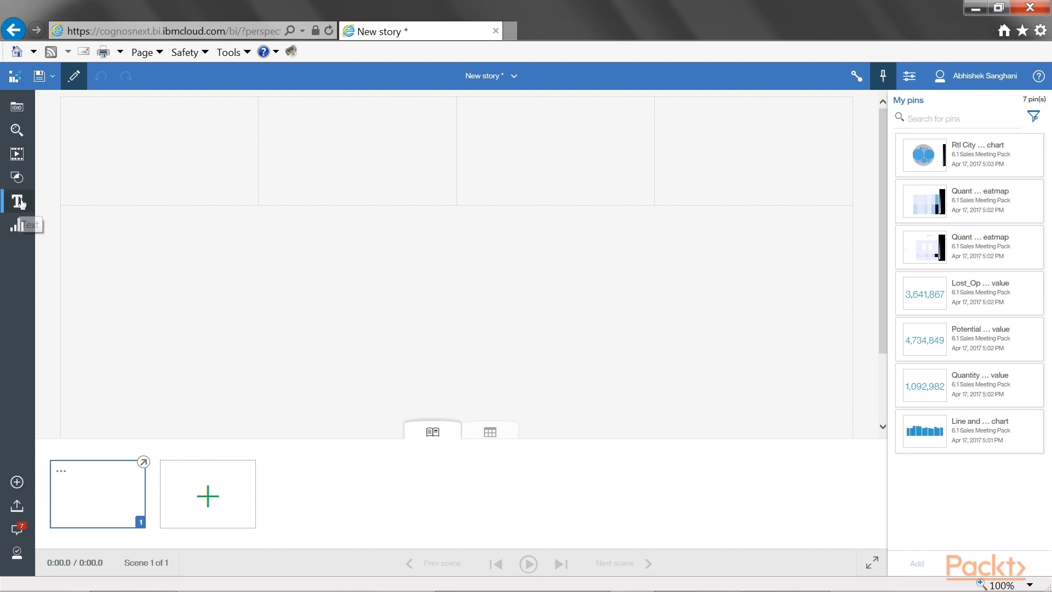
pyautogui.moveTo(62, 137); pyautogui.dragTo(300, 168)
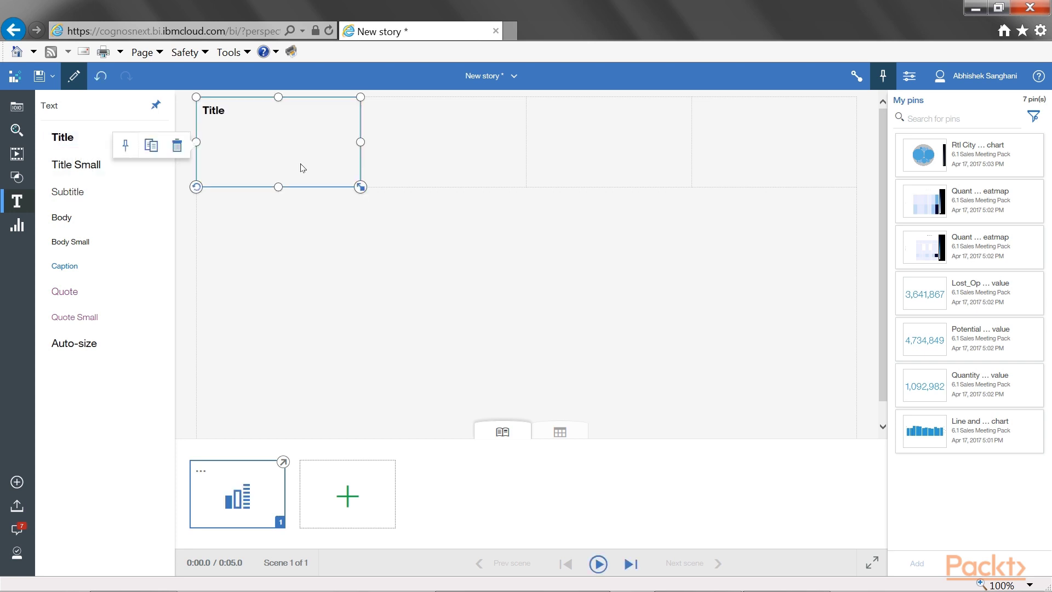
pyautogui.moveTo(360, 187); pyautogui.dragTo(728, 387)
pyautogui.moveTo(728, 243); pyautogui.dragTo(857, 243)
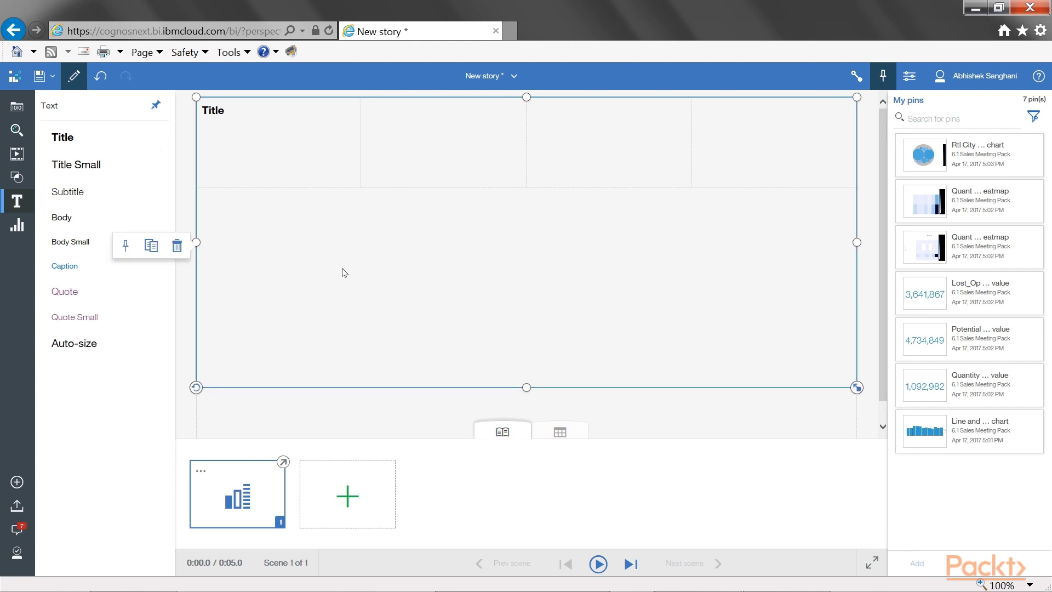
# Replace the placeholder title with three lines on the 2010 sales potential survey, actual against potential sales for 'Golf Accessories', and the missed 3.6Mn Unit
pyautogui.doubleClick(220, 111)
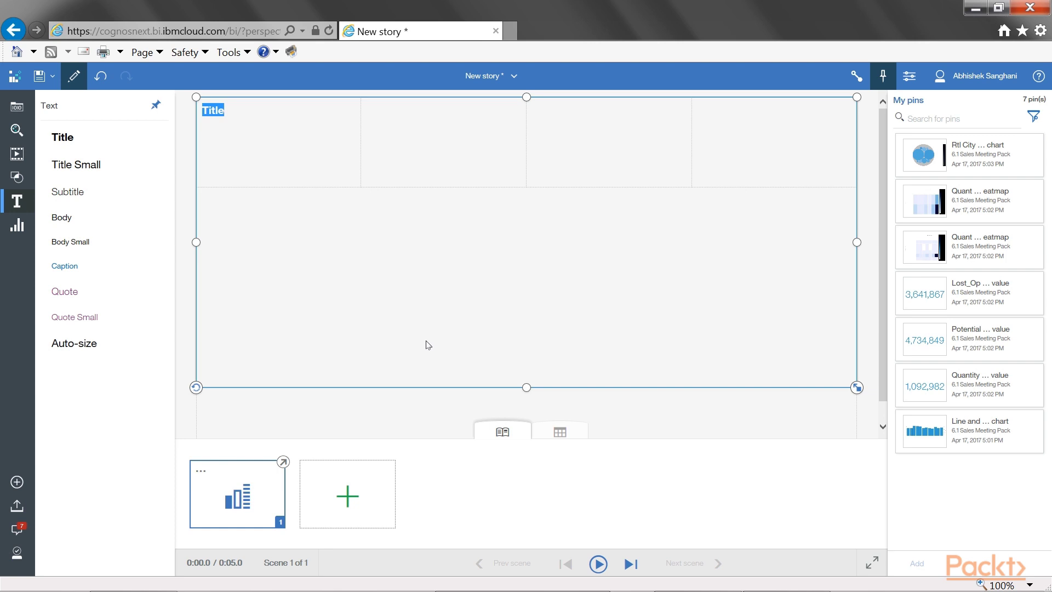
pyautogui.write("We did extensive survey to find Potential of Sales over 12 months of 2010, for all our Product Lines.  On this slide, I have projected Actual Unit Sales against Potential Sales for 'Golf Accessories'  We see that we could have done better by 3.6Mn Unit.")
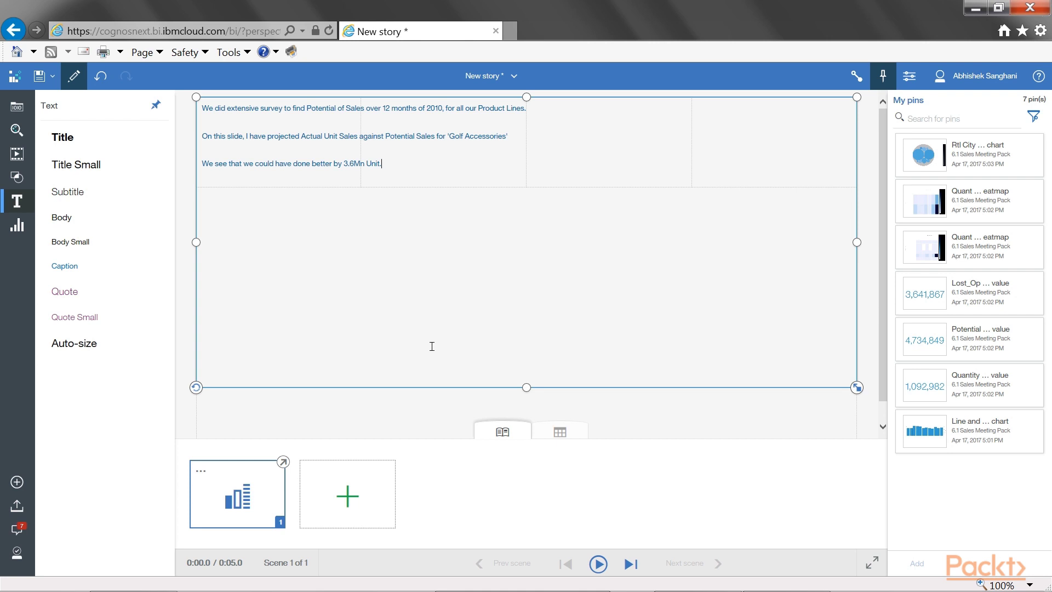
# Set the font size of all three introductory text lines to 36
pyautogui.moveTo(390, 160)
pyautogui.mouseDown()
pyautogui.moveTo(329, 154)
pyautogui.moveTo(382, 170)
pyautogui.moveTo(385, 142)
pyautogui.mouseUp()
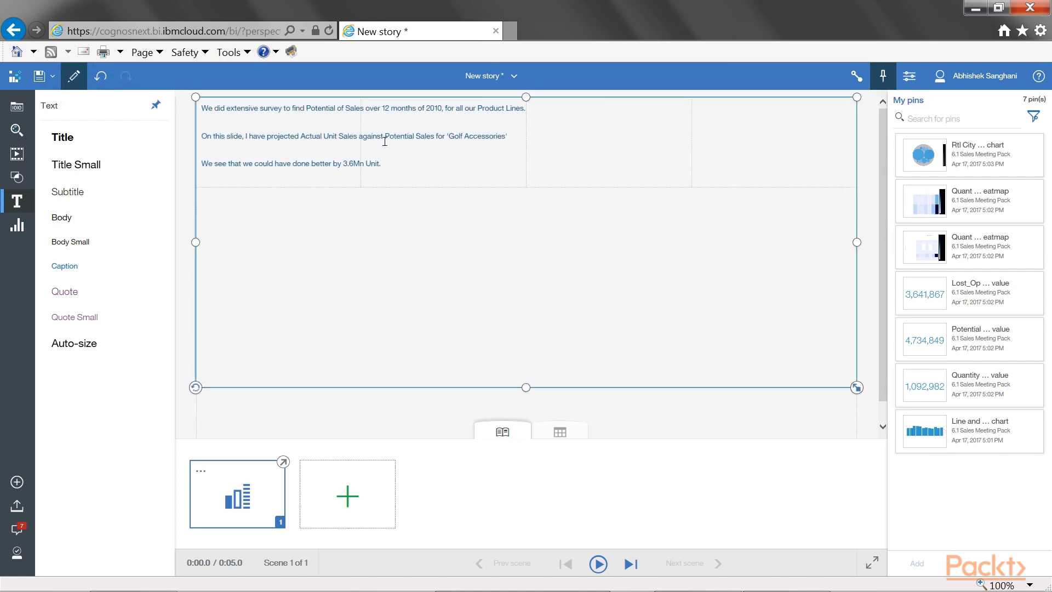
pyautogui.tripleClick(437, 160)
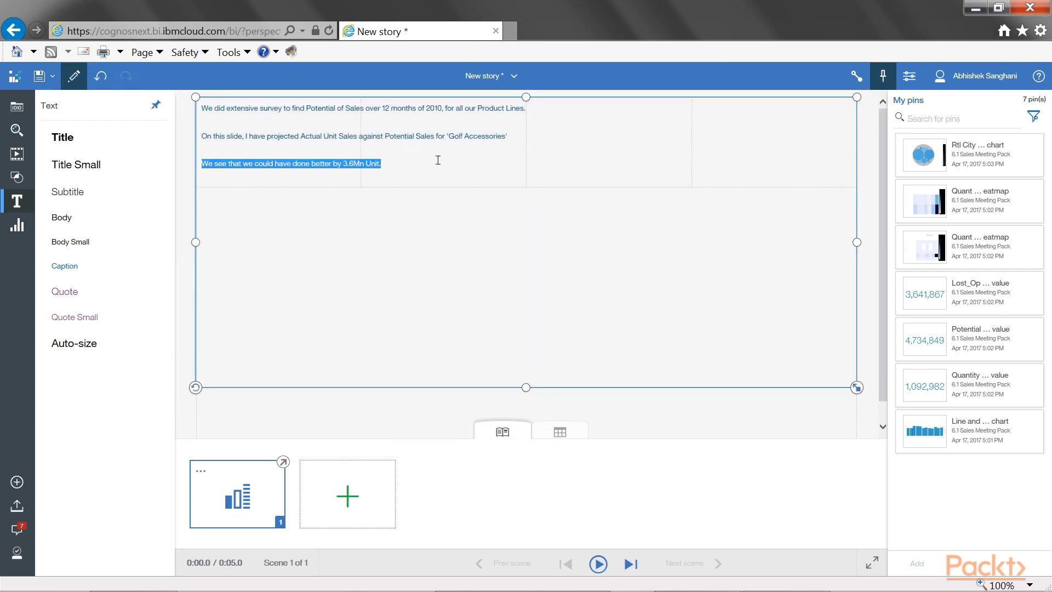
pyautogui.hotkey('shift', 'Up')
pyautogui.hotkey('shift', 'Up')
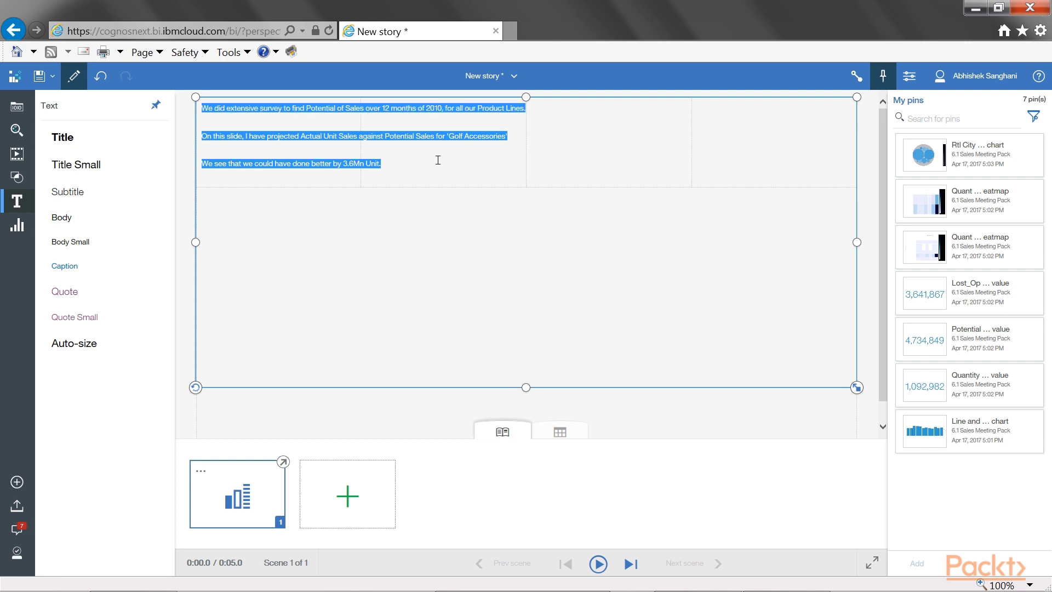
pyautogui.click(910, 77)
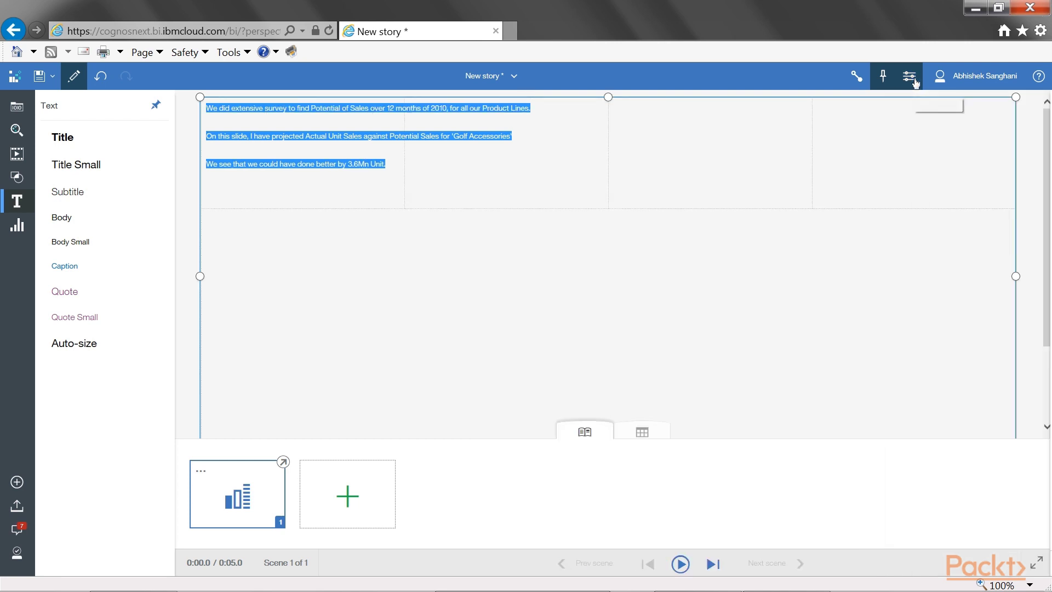
pyautogui.click(910, 77)
pyautogui.click(1024, 219)
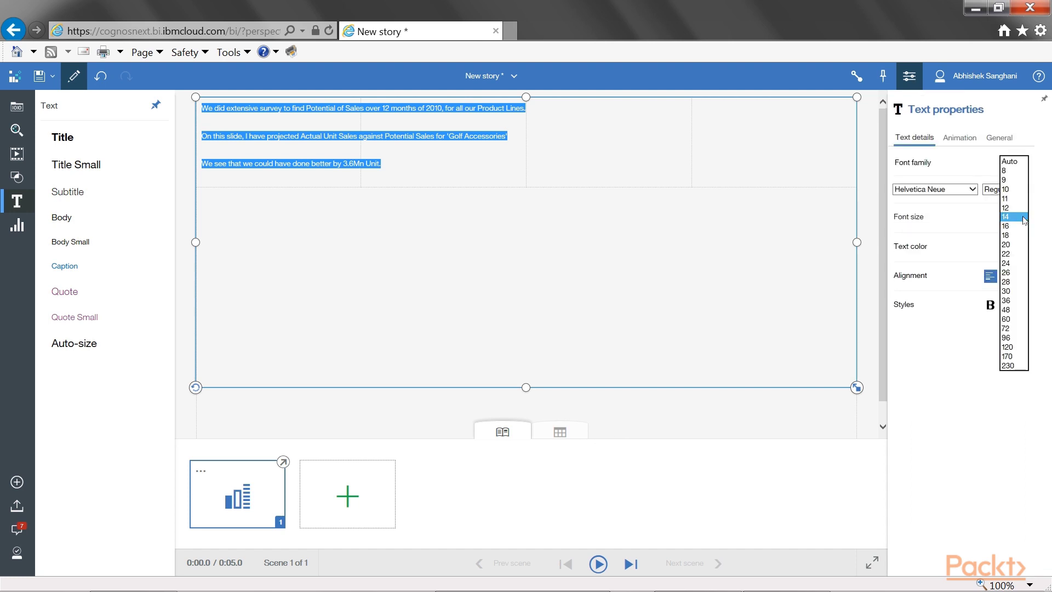
pyautogui.click(1013, 327)
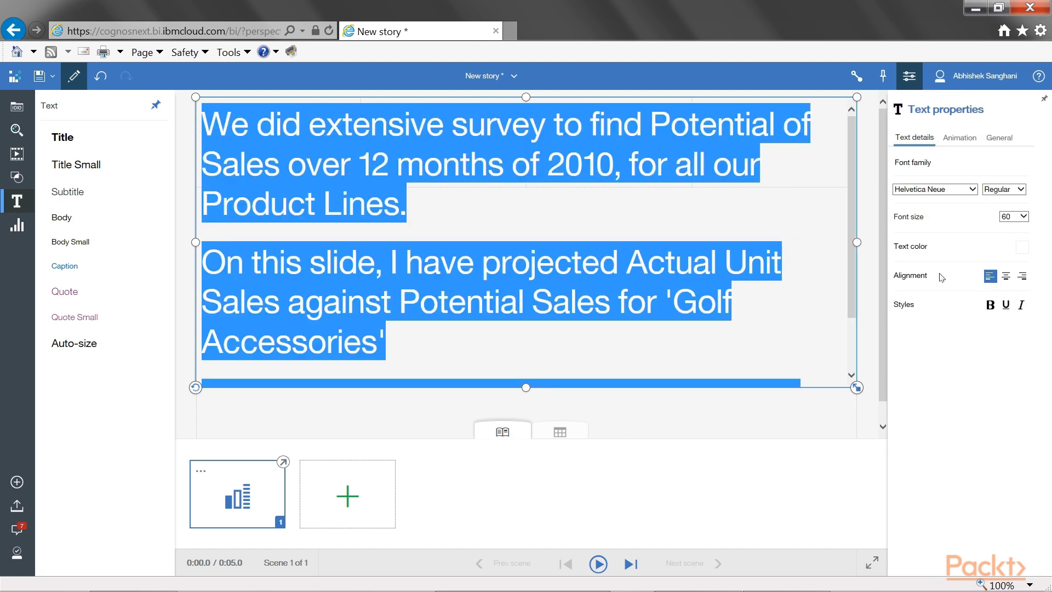
pyautogui.click(1024, 218)
pyautogui.click(1018, 207)
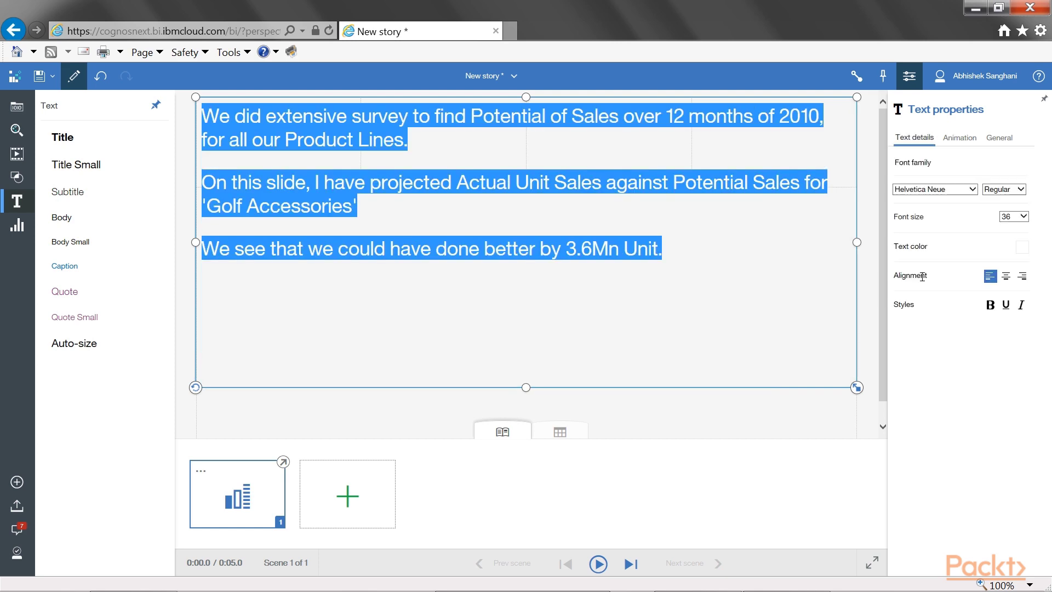
pyautogui.press('Escape')
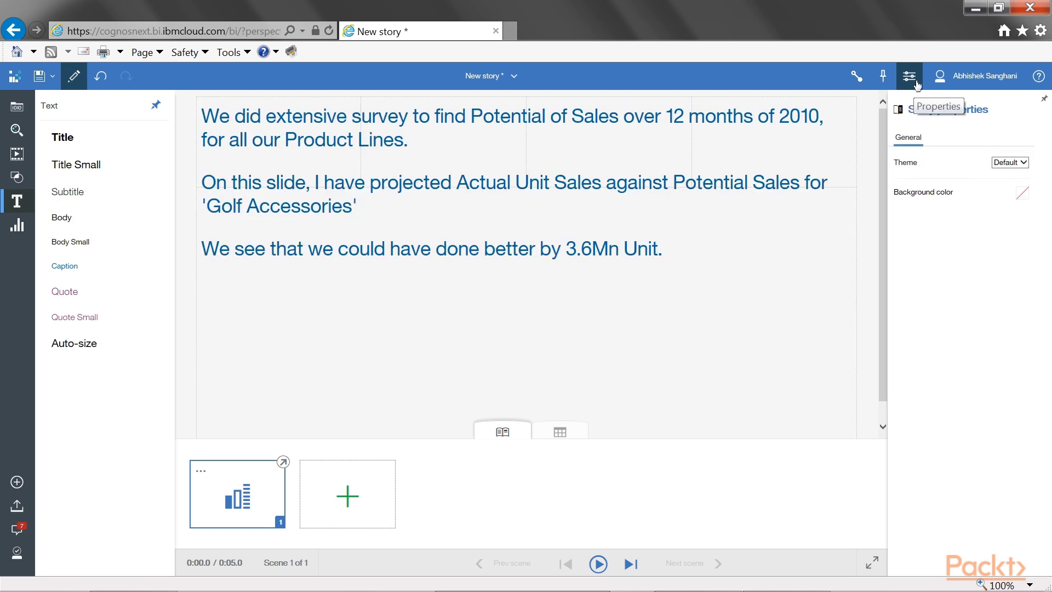
pyautogui.click(916, 82)
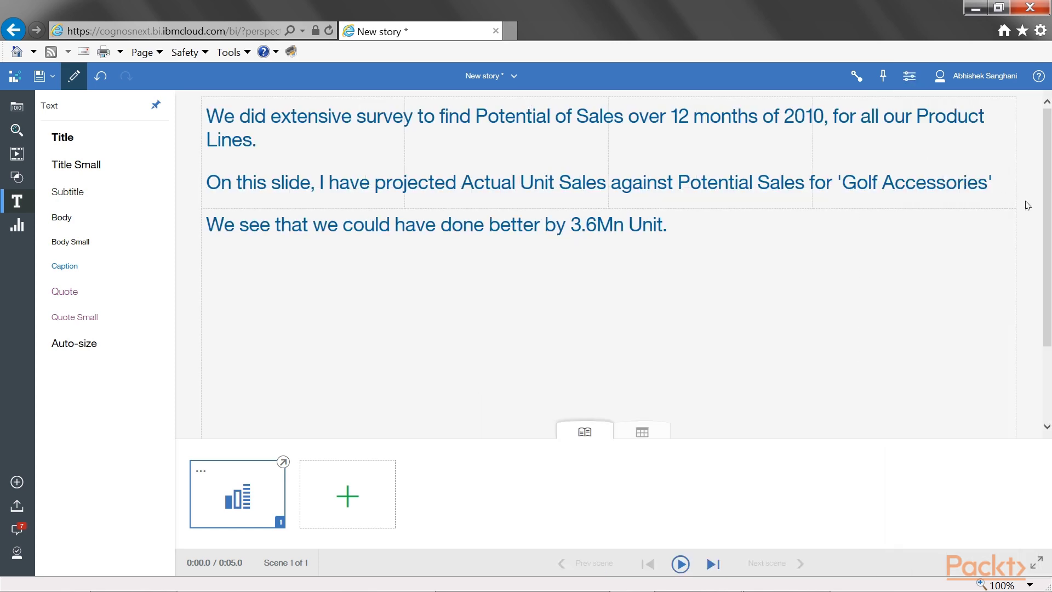
# Open the first scene's timeline and place the pinned line and column chart in the large area below the four small ones
pyautogui.click(155, 107)
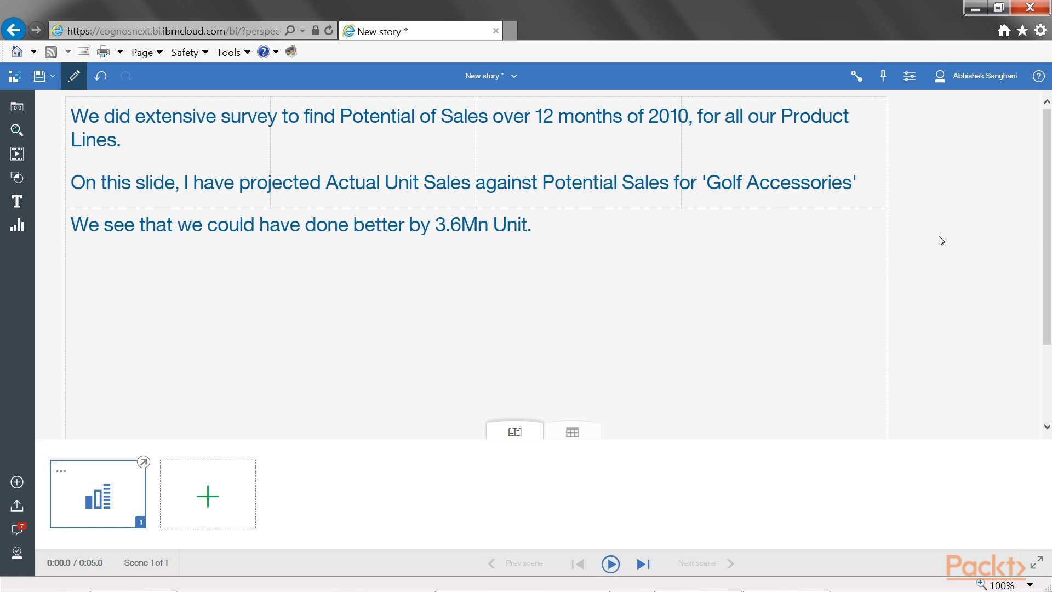
pyautogui.click(145, 463)
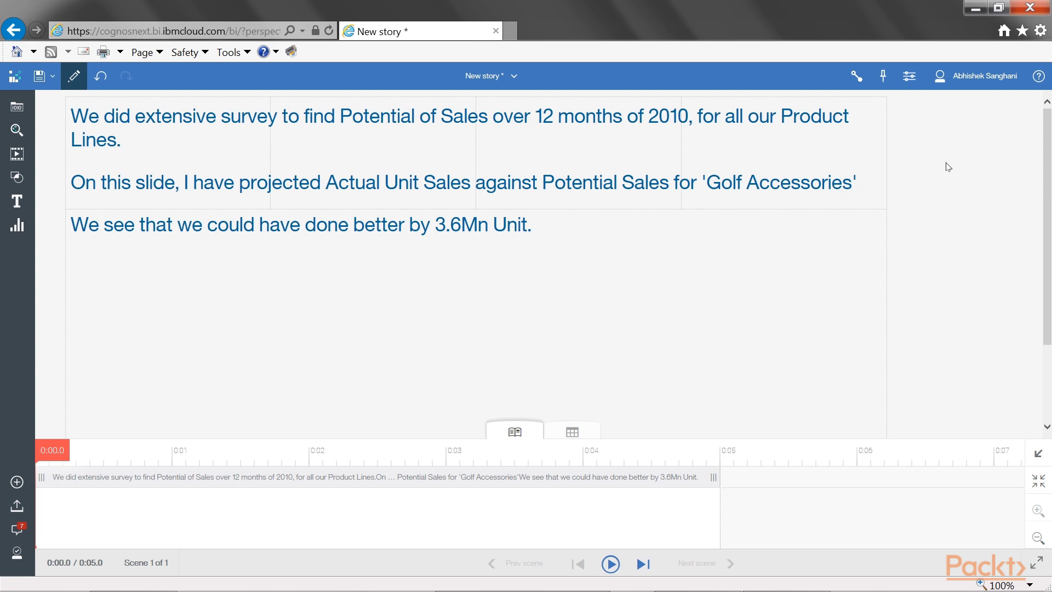
pyautogui.click(886, 76)
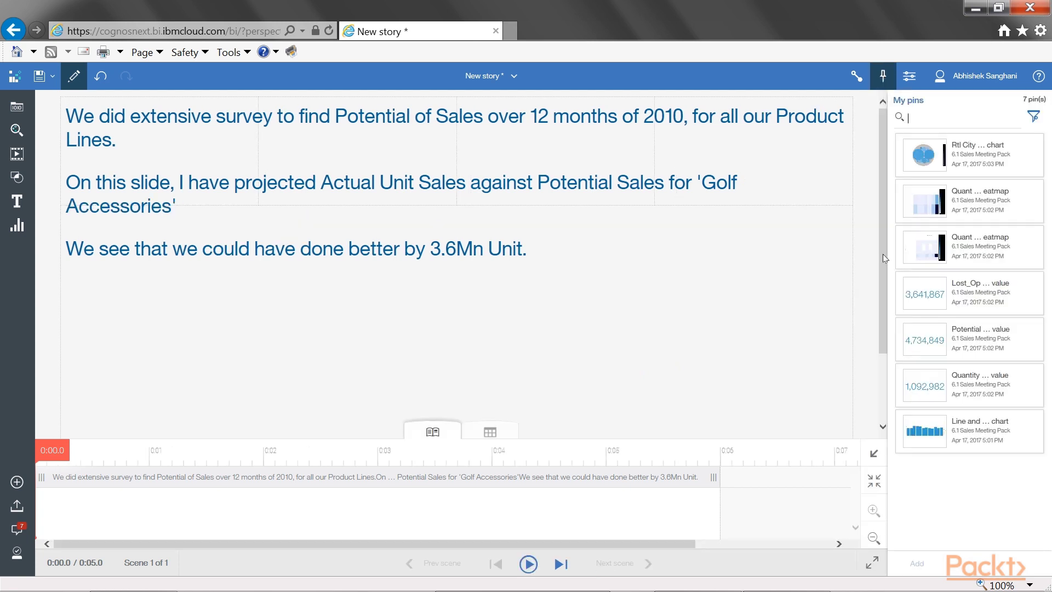
pyautogui.click(937, 437)
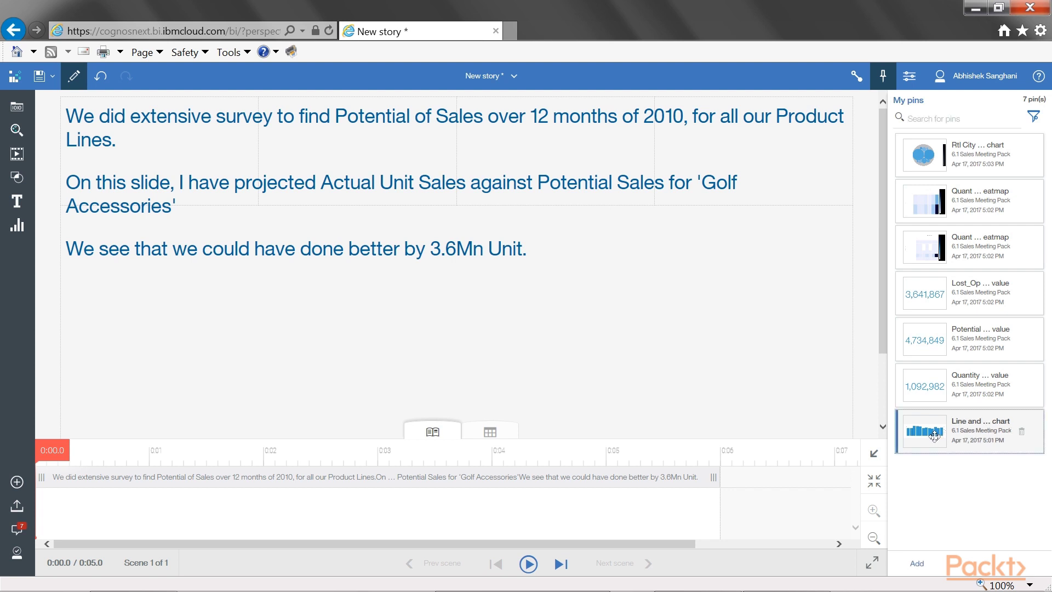
pyautogui.moveTo(935, 437); pyautogui.dragTo(457, 377)
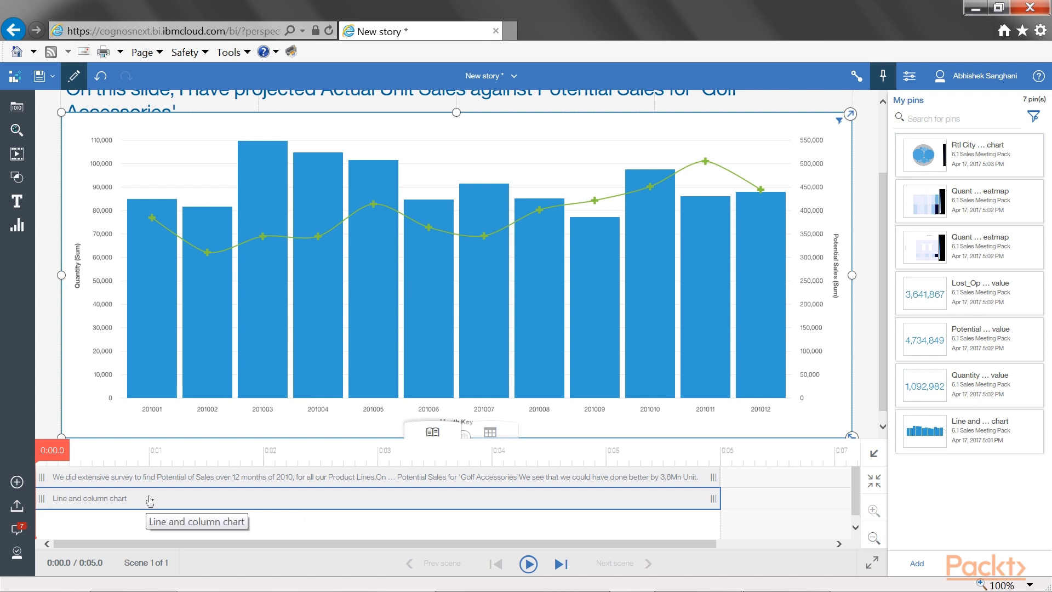
# Shift the chart on the timeline so it starts when the introductory text ends, and scrub the playhead to 0:05.2
pyautogui.moveTo(150, 499); pyautogui.dragTo(839, 498)
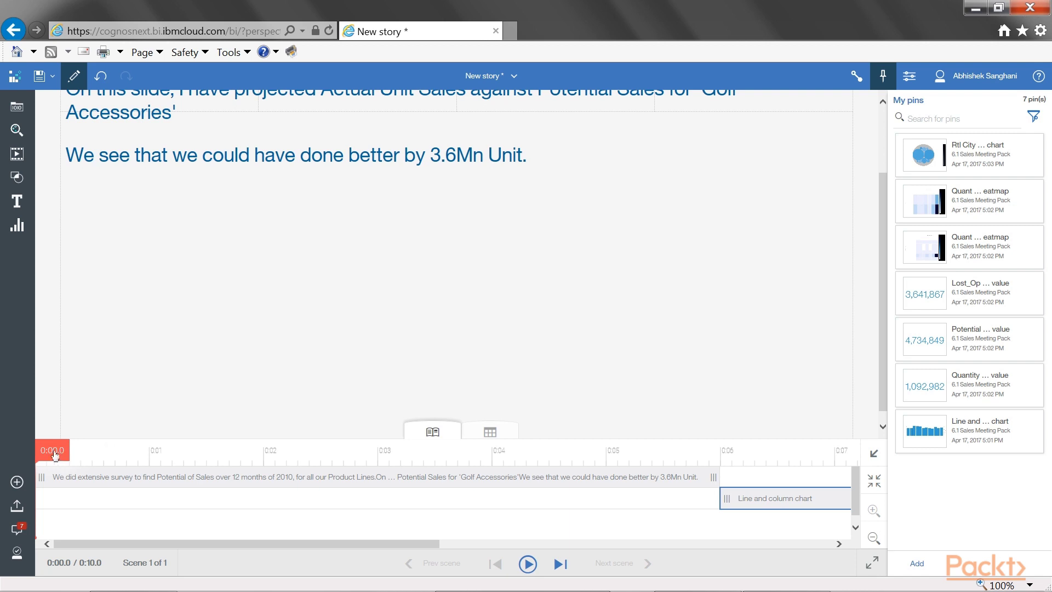
pyautogui.moveTo(54, 453); pyautogui.dragTo(124, 452)
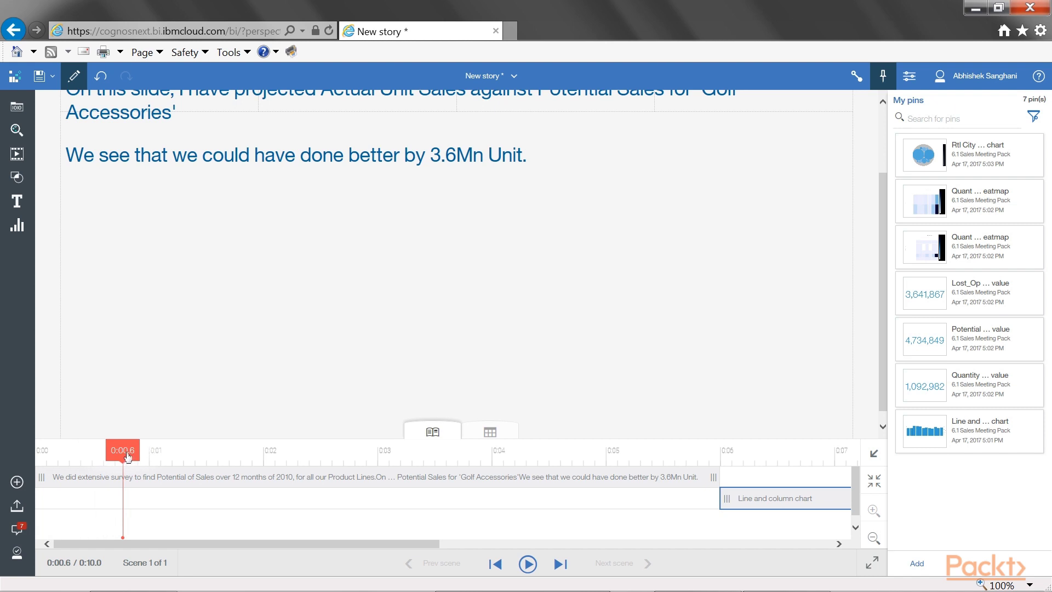
pyautogui.moveTo(128, 457); pyautogui.dragTo(697, 463)
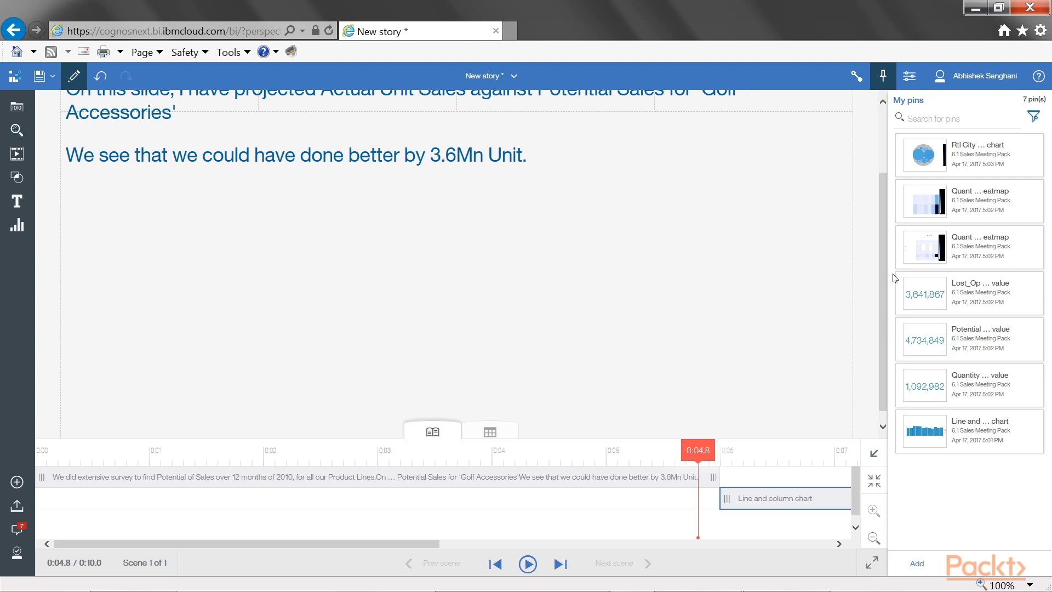
pyautogui.moveTo(885, 217); pyautogui.dragTo(886, 134)
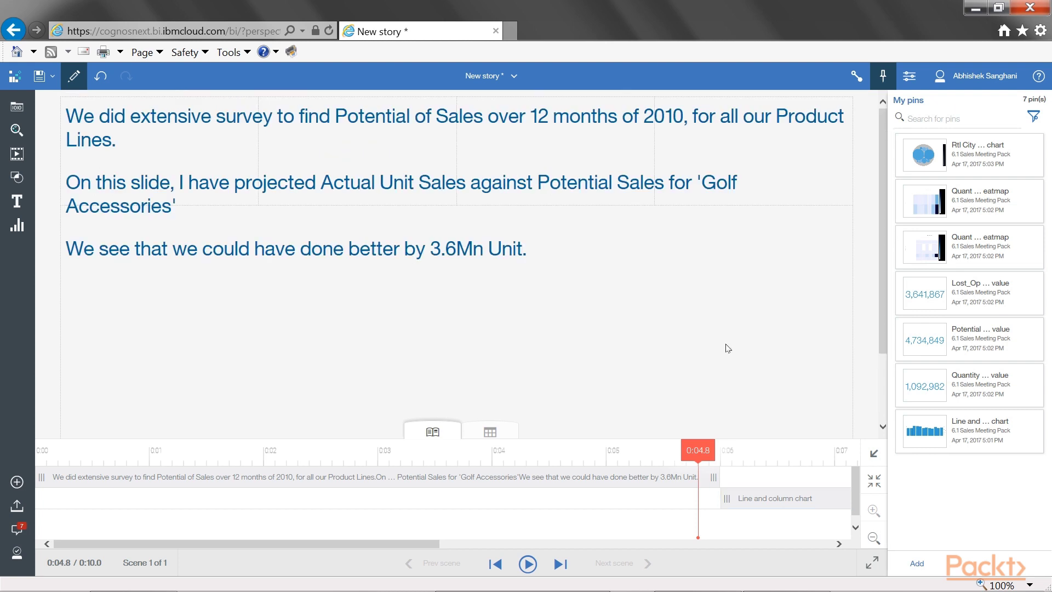
pyautogui.moveTo(711, 450); pyautogui.dragTo(752, 449)
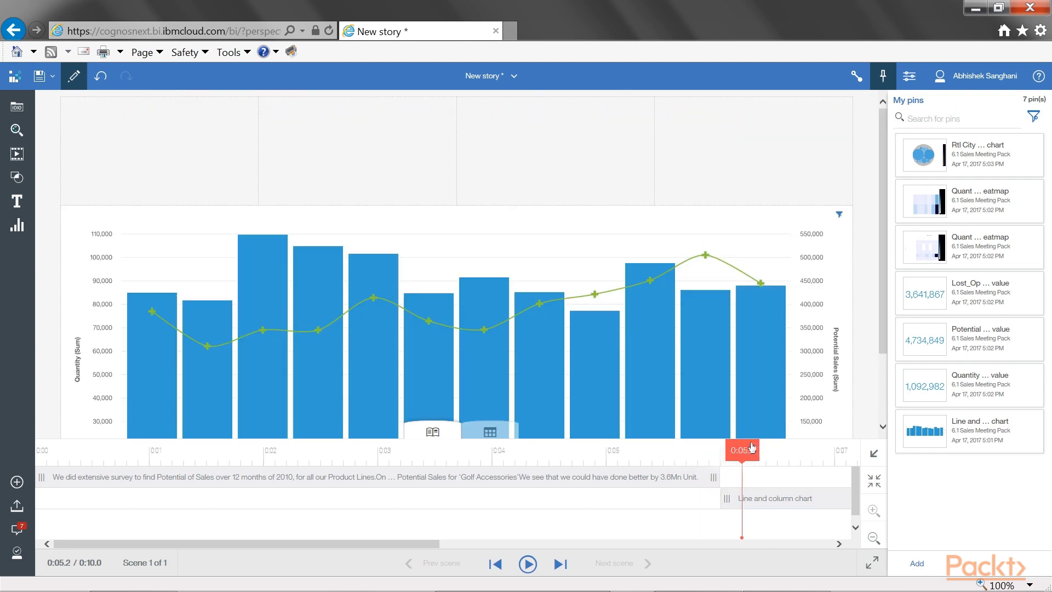
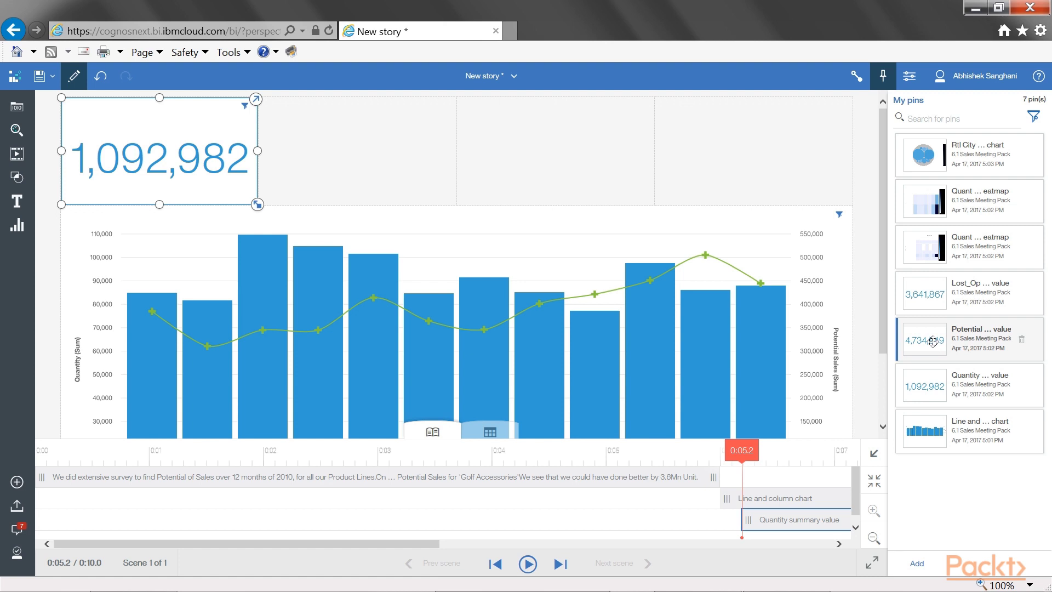
# Place the pinned Potential Sales and Lost Opportunity values in the second and third small areas above the chart
pyautogui.moveTo(933, 341); pyautogui.dragTo(361, 151)
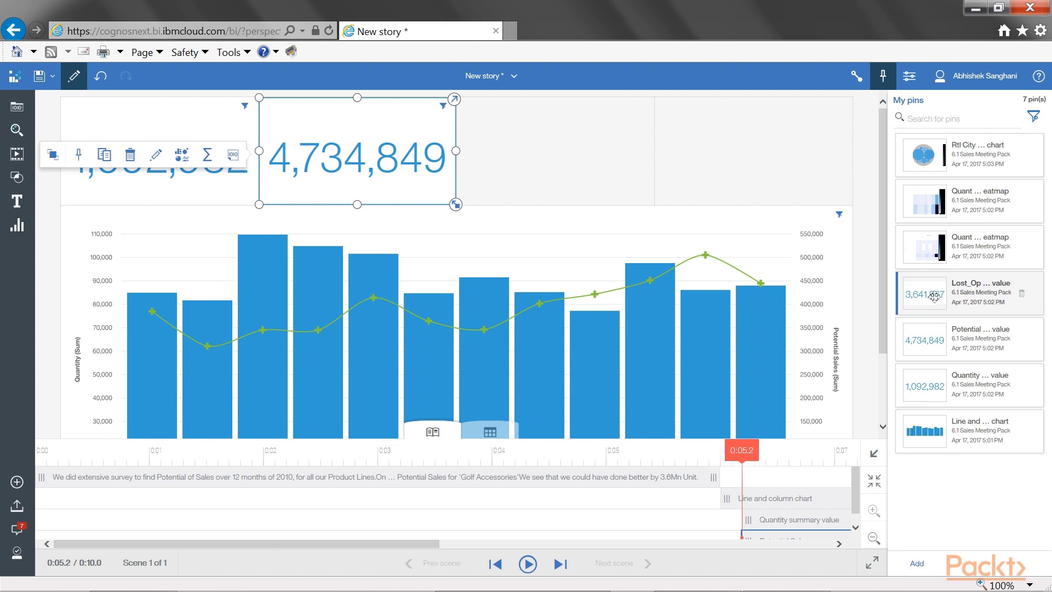
pyautogui.moveTo(934, 297); pyautogui.dragTo(538, 159)
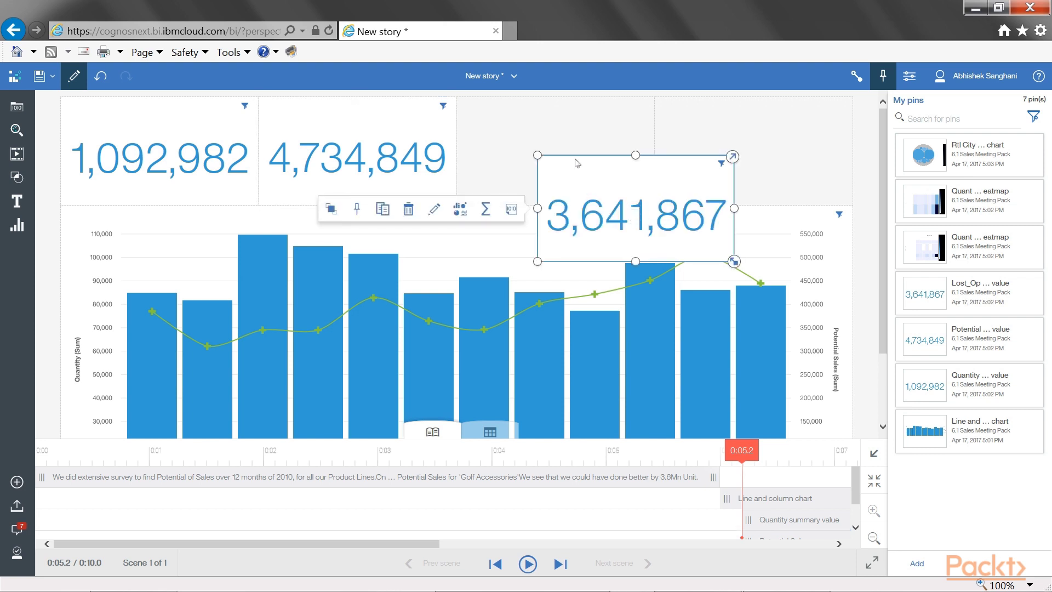
pyautogui.moveTo(569, 149)
pyautogui.mouseDown()
pyautogui.moveTo(554, 152)
pyautogui.moveTo(563, 153)
pyautogui.mouseUp()
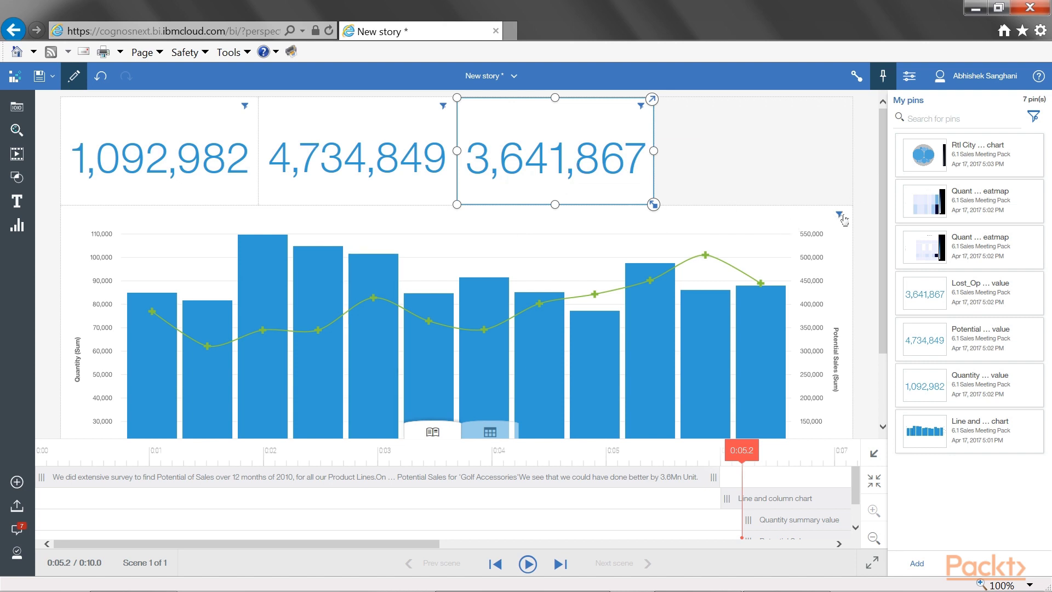
# Check the filters applied to the line and column chart and to each of the three summary values
pyautogui.moveTo(844, 219)
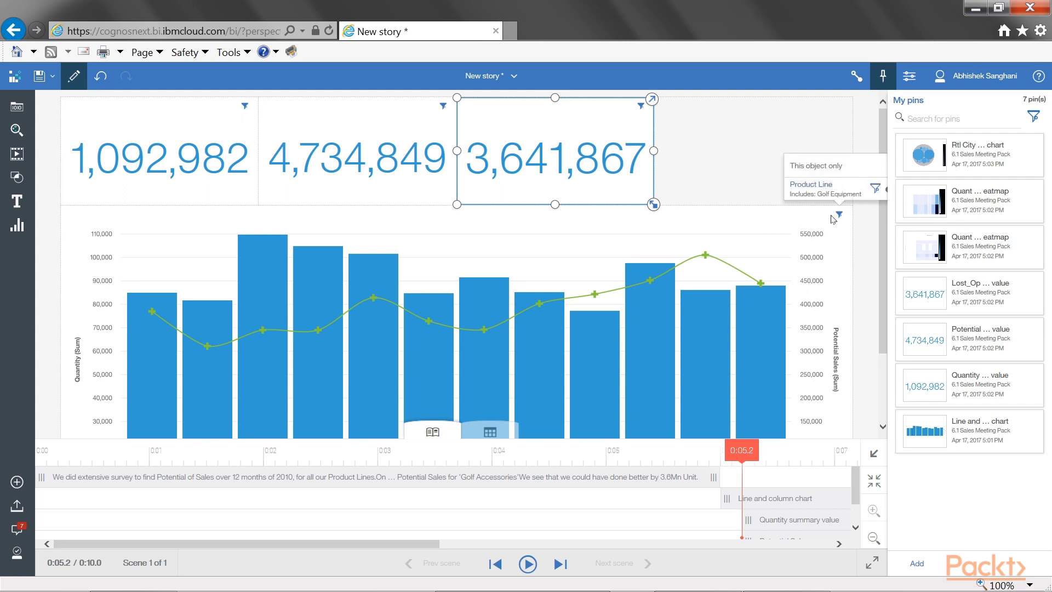
pyautogui.moveTo(641, 110)
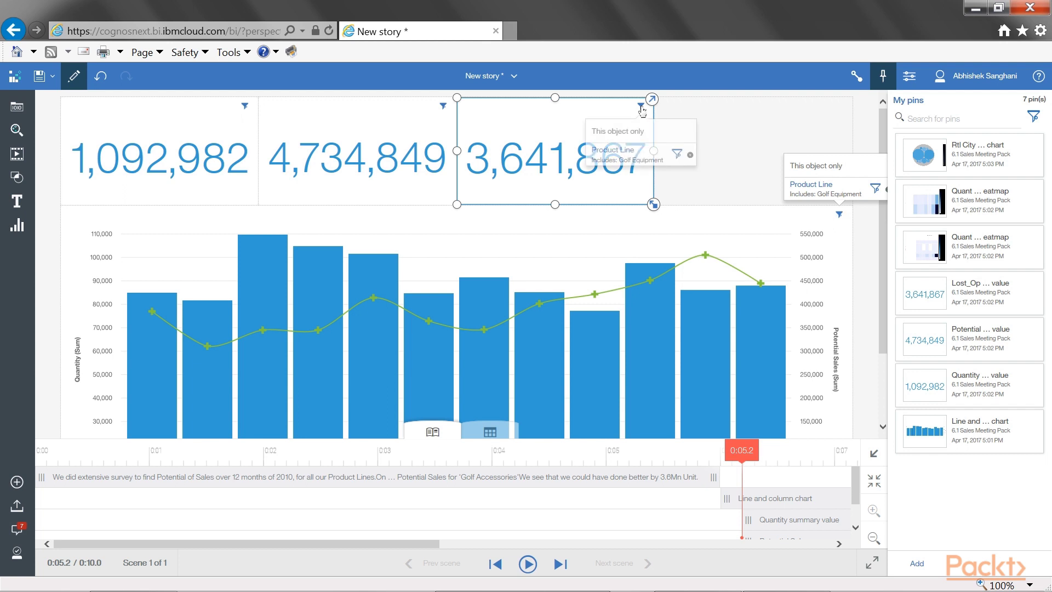
pyautogui.click(625, 168)
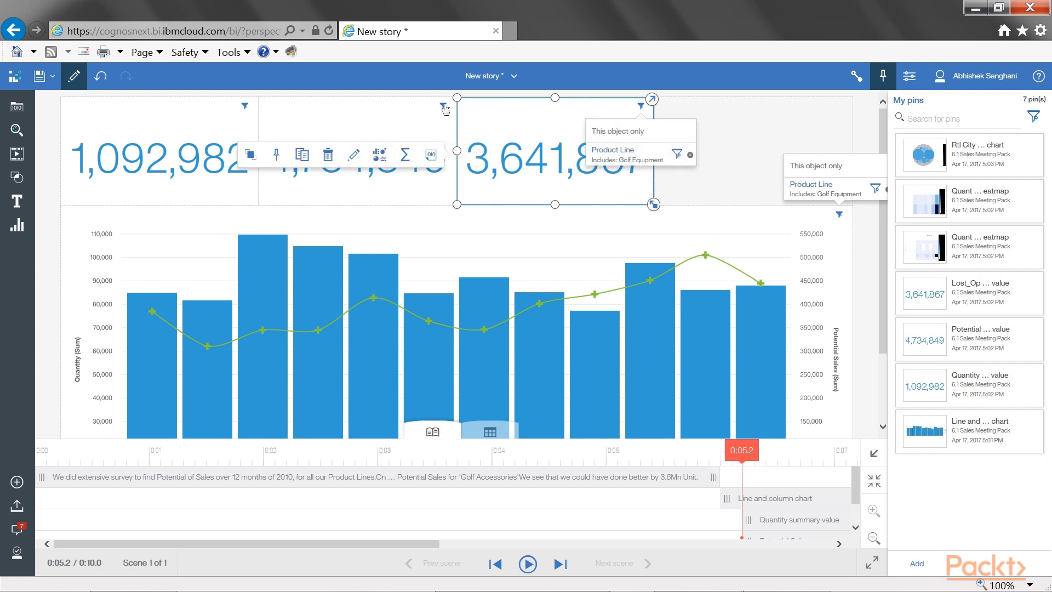
pyautogui.moveTo(443, 107)
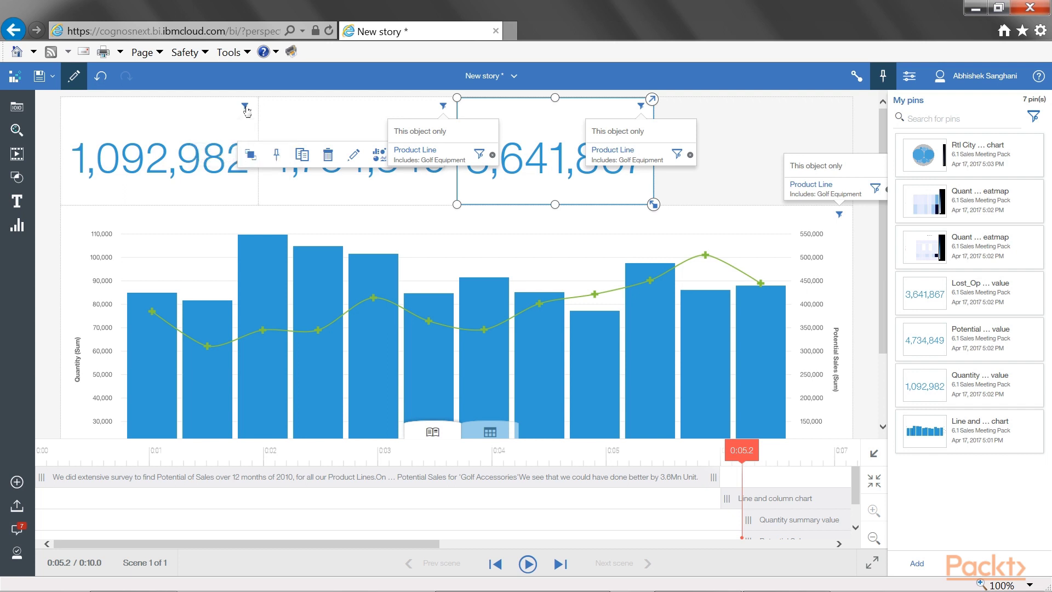
pyautogui.moveTo(246, 109)
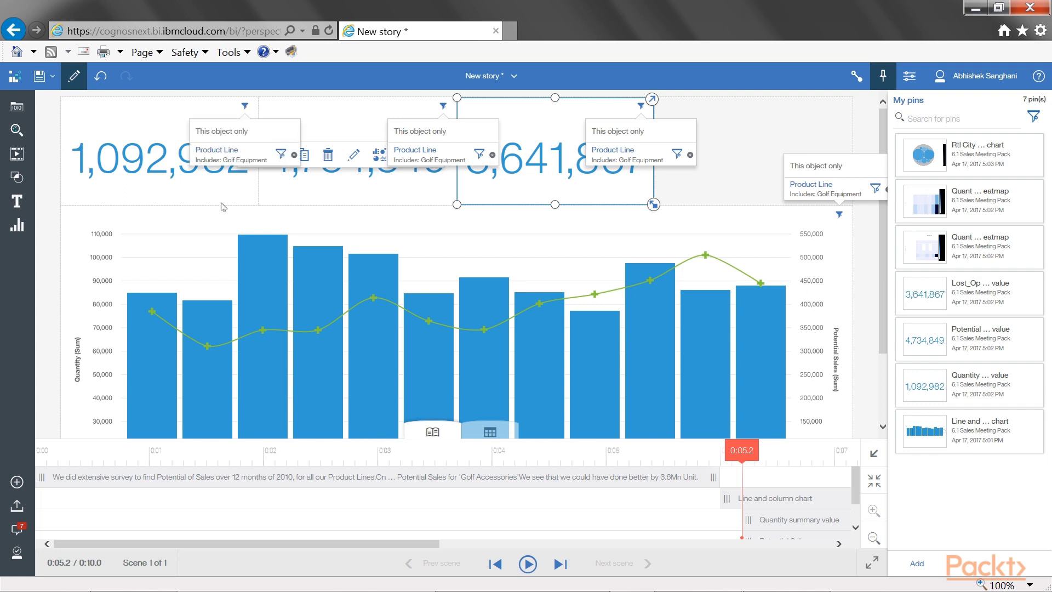
pyautogui.click(744, 176)
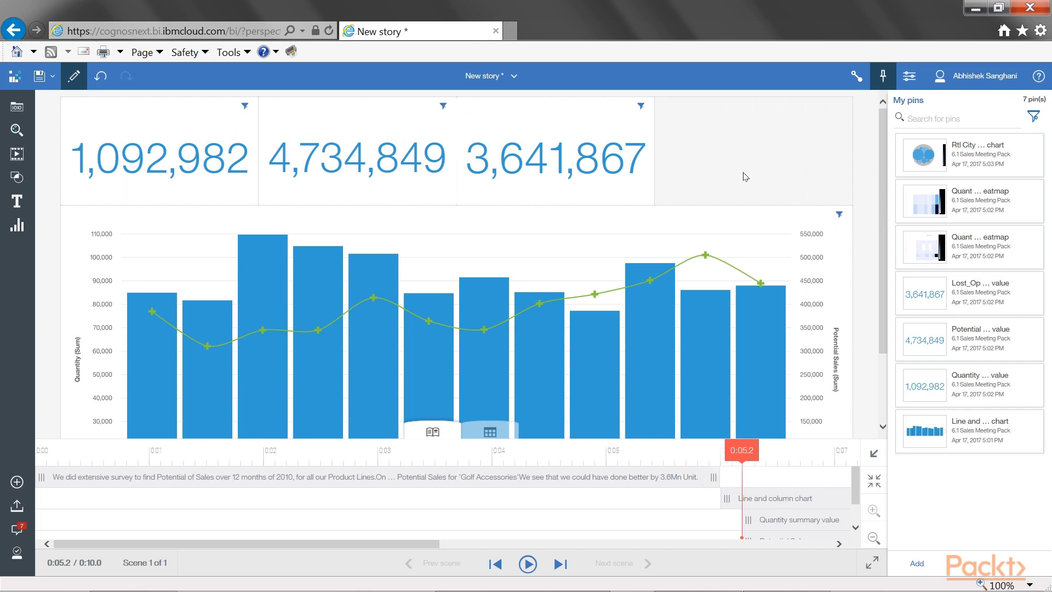
# Add a Title text box in the fourth small area and replace its placeholder with 'Golf Equipment Performance'
pyautogui.click(19, 204)
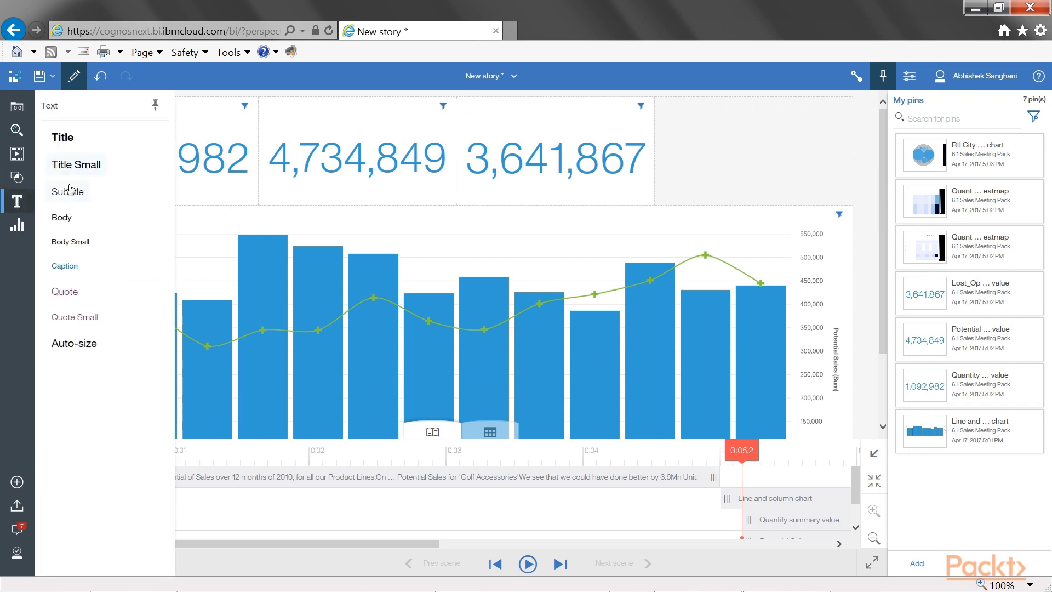
pyautogui.click(65, 138)
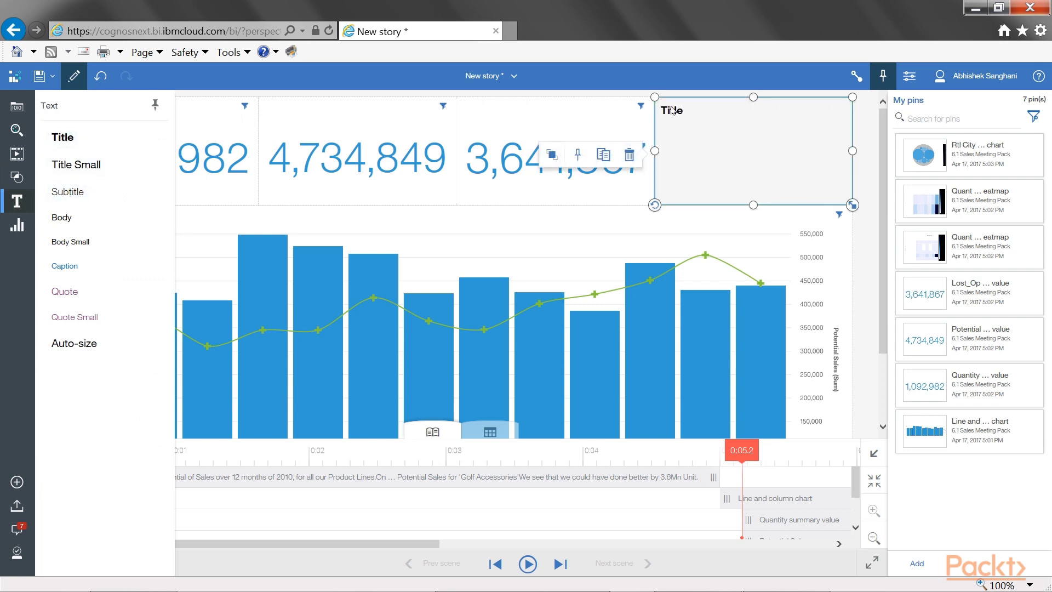
pyautogui.doubleClick(694, 120)
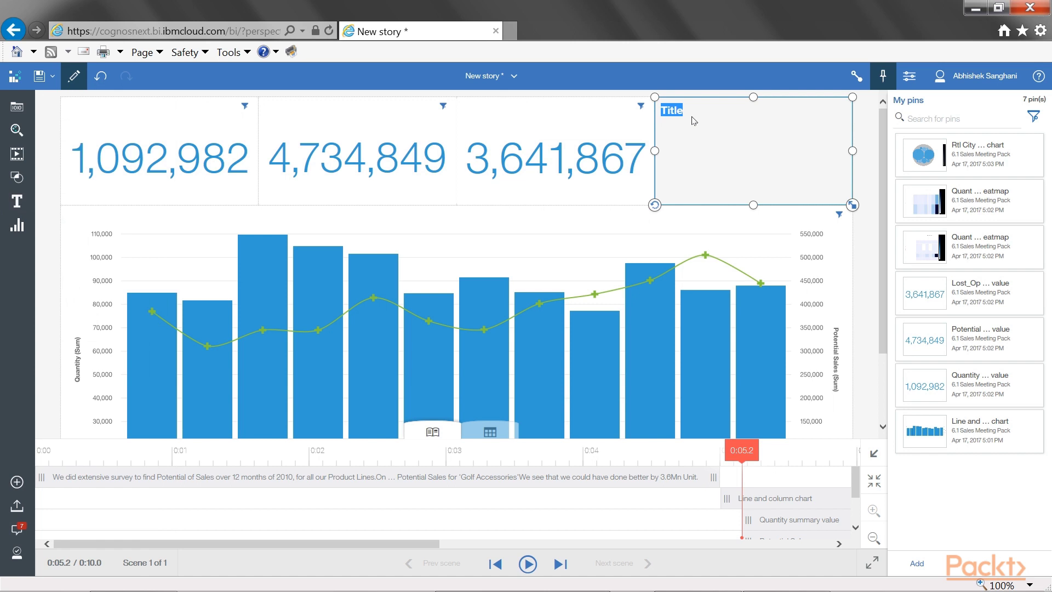
pyautogui.write('Gold')
pyautogui.press('BackSpace')
pyautogui.write('f Equipment Performance')
# Set the font size of the 'Golf Equipment Performance' title to 28
pyautogui.hotkey('ctrl', 'a')
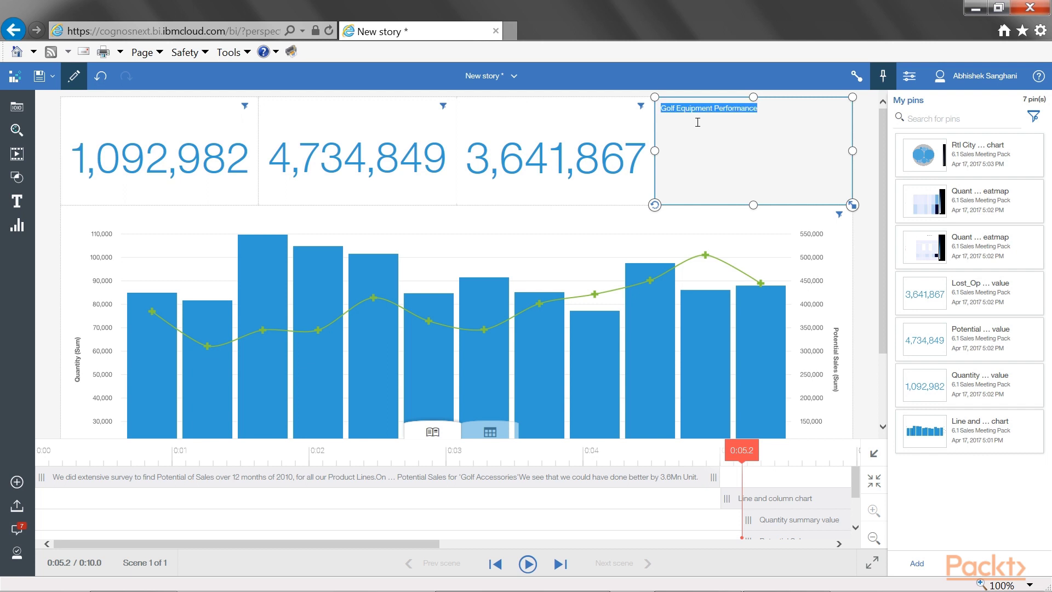
pyautogui.click(910, 77)
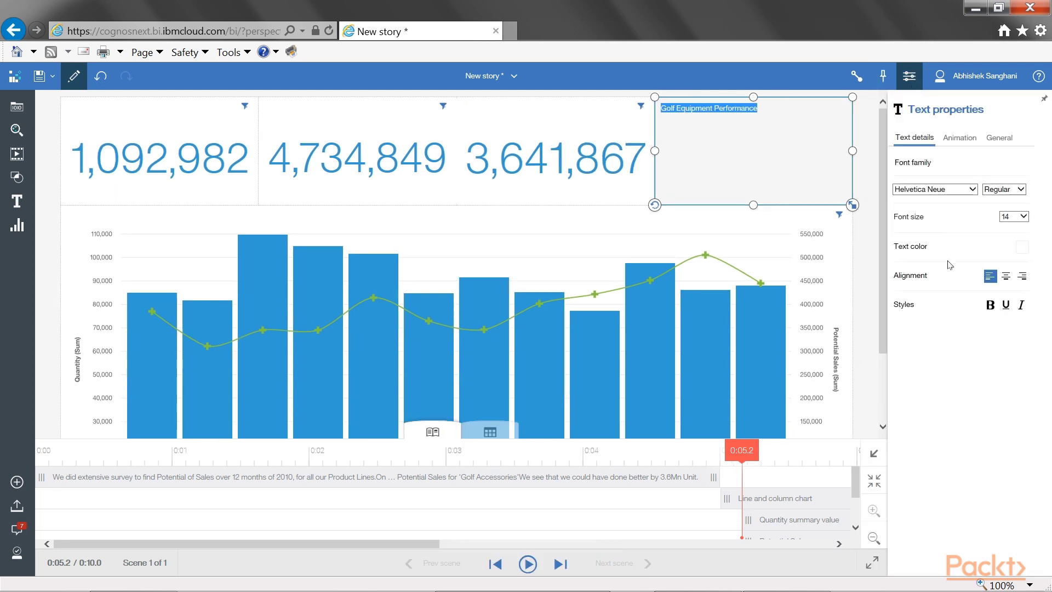
pyautogui.click(1014, 216)
pyautogui.click(1014, 285)
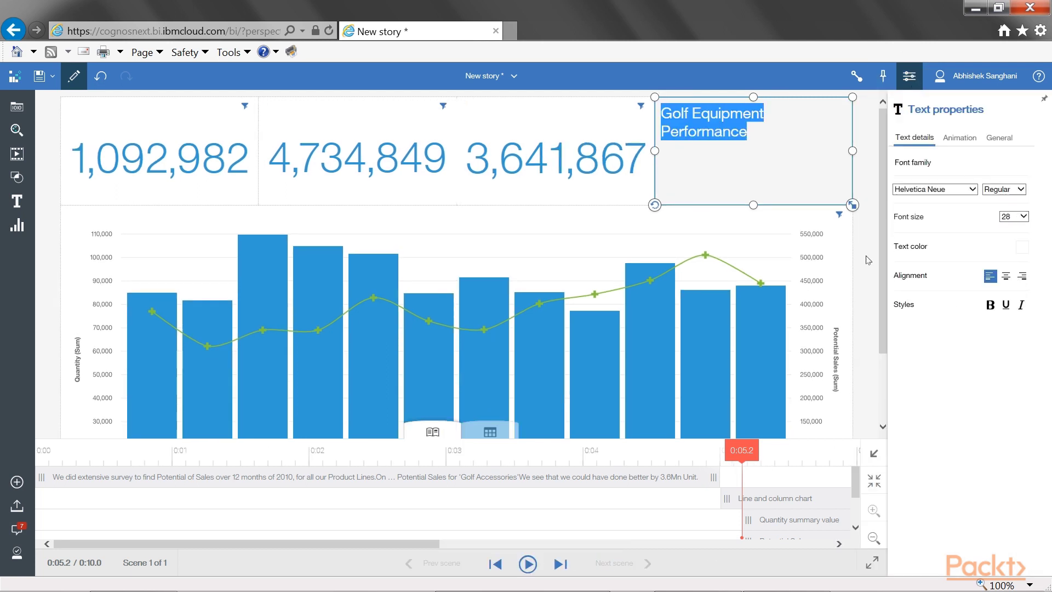
# Center the 'Golf Equipment Performance' title text and increase its font size
pyautogui.click(1006, 276)
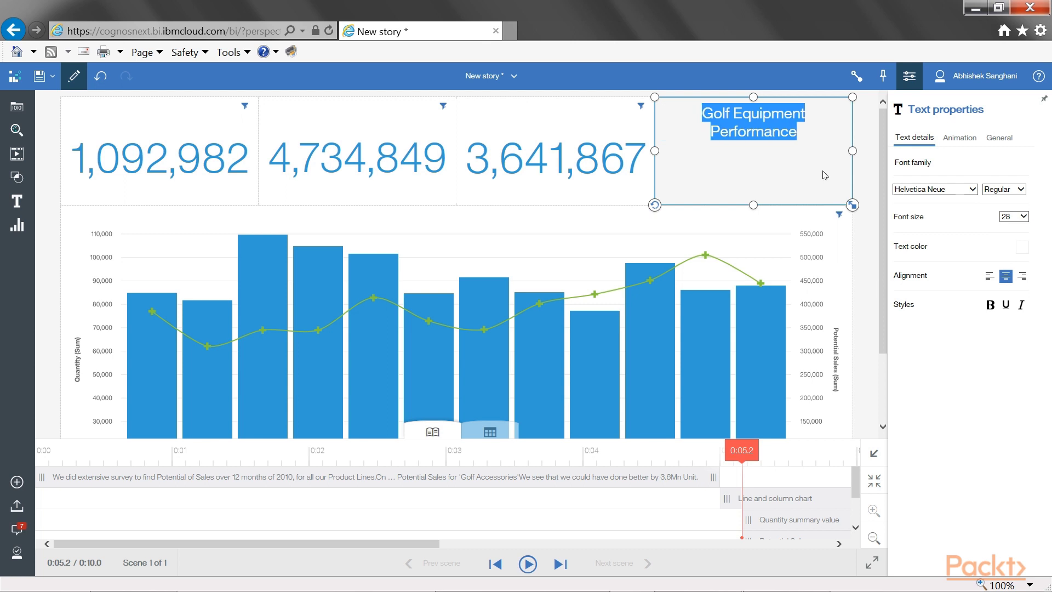
pyautogui.click(795, 81)
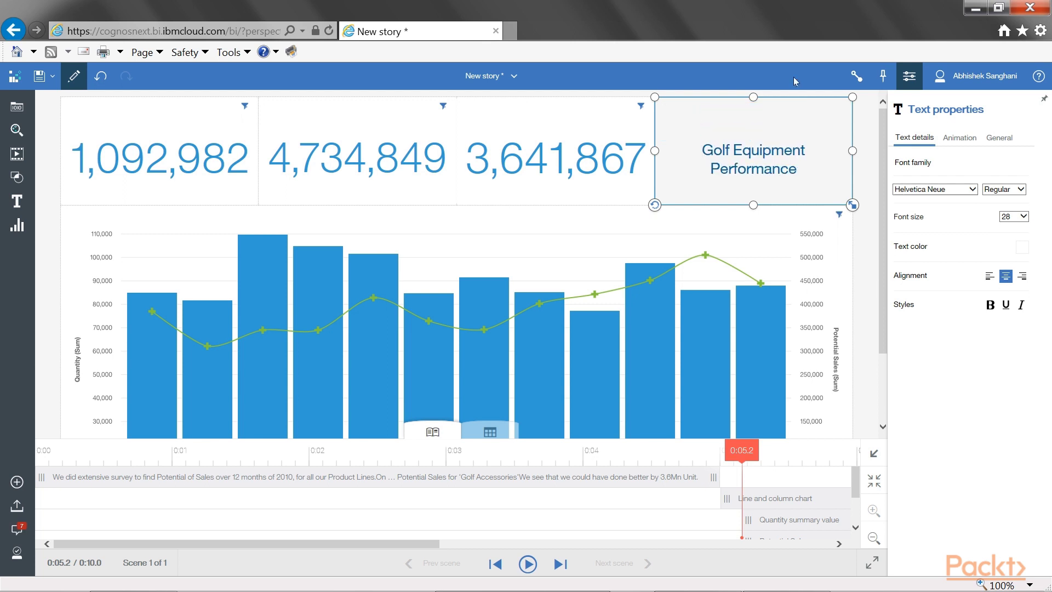
pyautogui.doubleClick(762, 169)
pyautogui.click(1024, 216)
pyautogui.click(1014, 233)
pyautogui.click(873, 236)
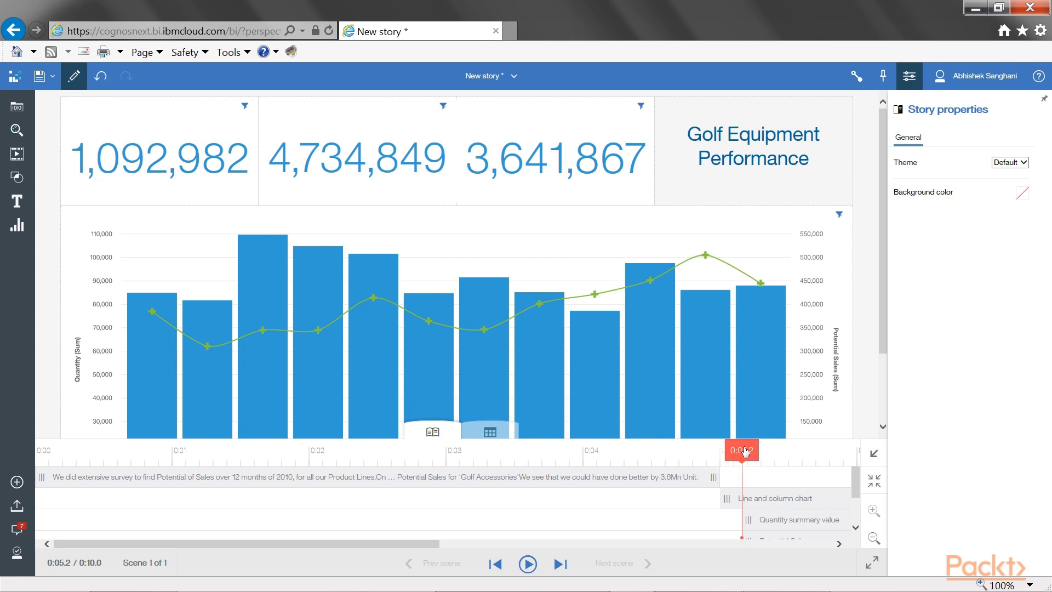
# Play the scene from 0:00 to preview the introductory text followed by the chart, summary values and title
pyautogui.moveTo(746, 451); pyautogui.dragTo(167, 450)
pyautogui.moveTo(110, 476); pyautogui.dragTo(19, 455)
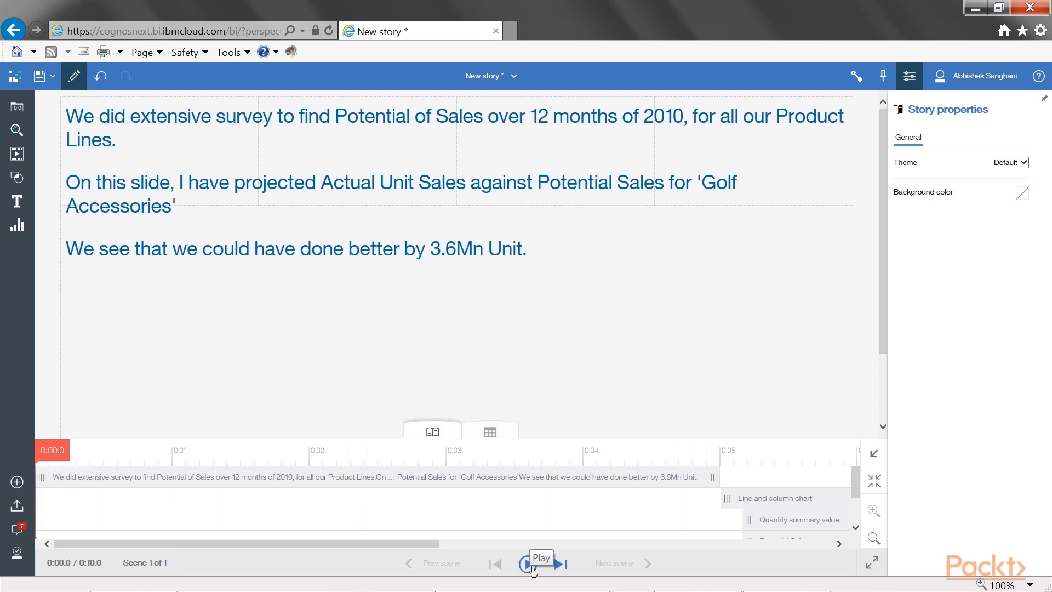
pyautogui.click(531, 565)
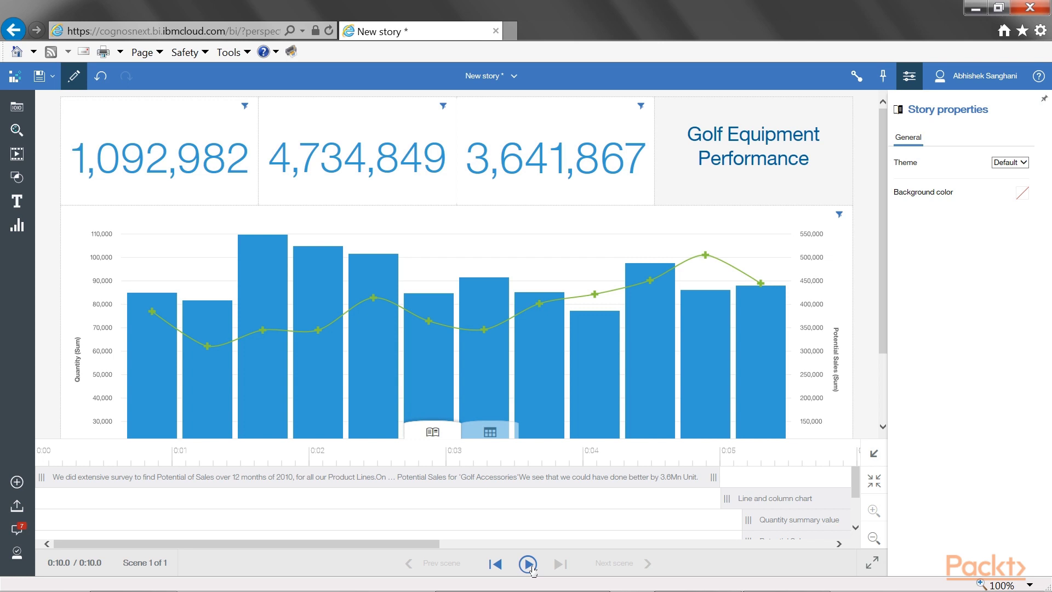
# Set the introductory text's entrance animation to Slide in with the direction From bottom
pyautogui.click(378, 485)
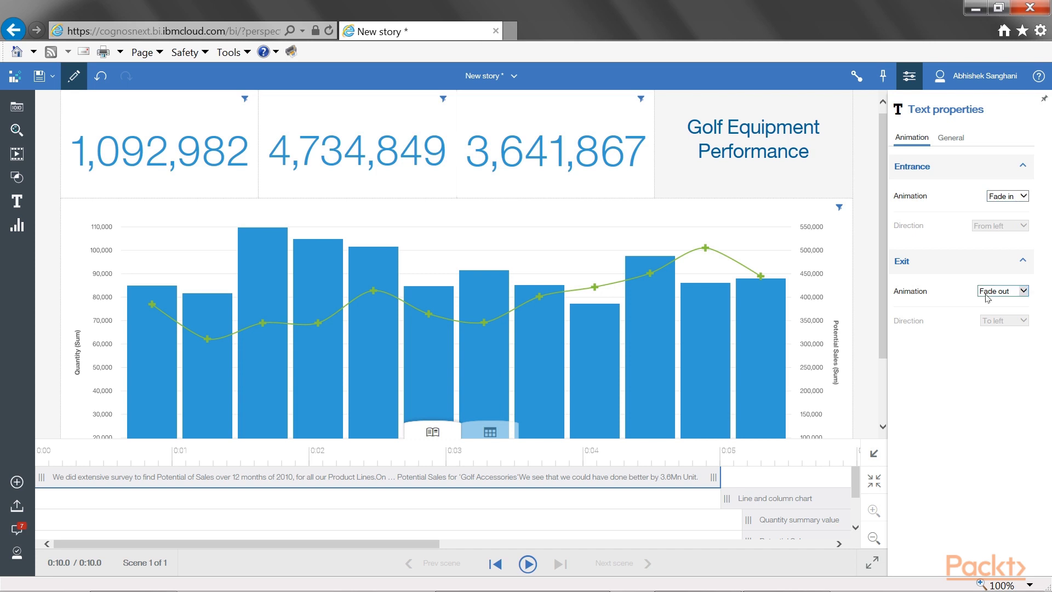
pyautogui.click(1025, 196)
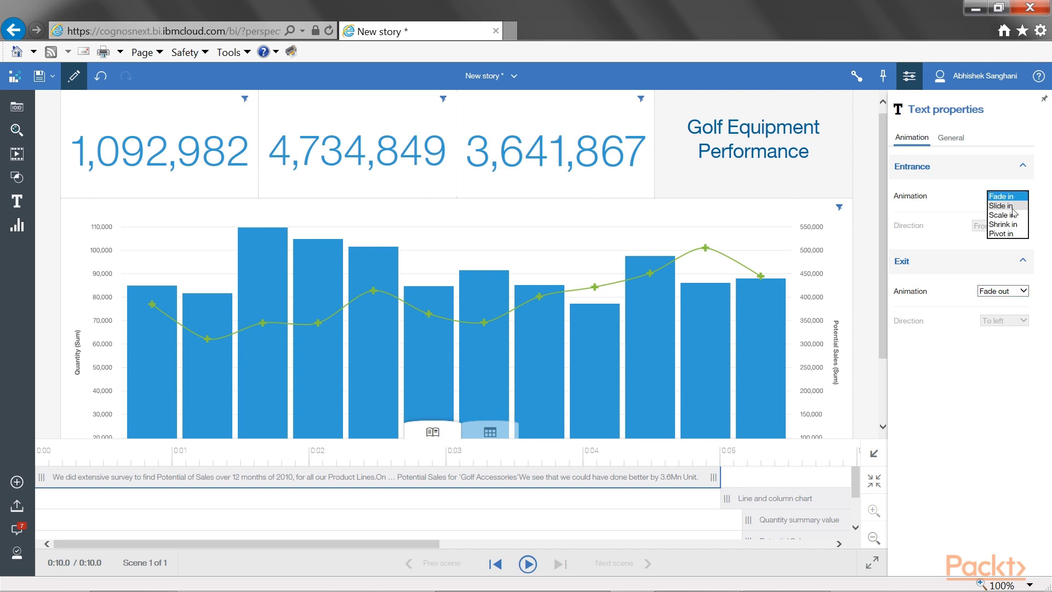
pyautogui.click(1011, 206)
pyautogui.click(1022, 230)
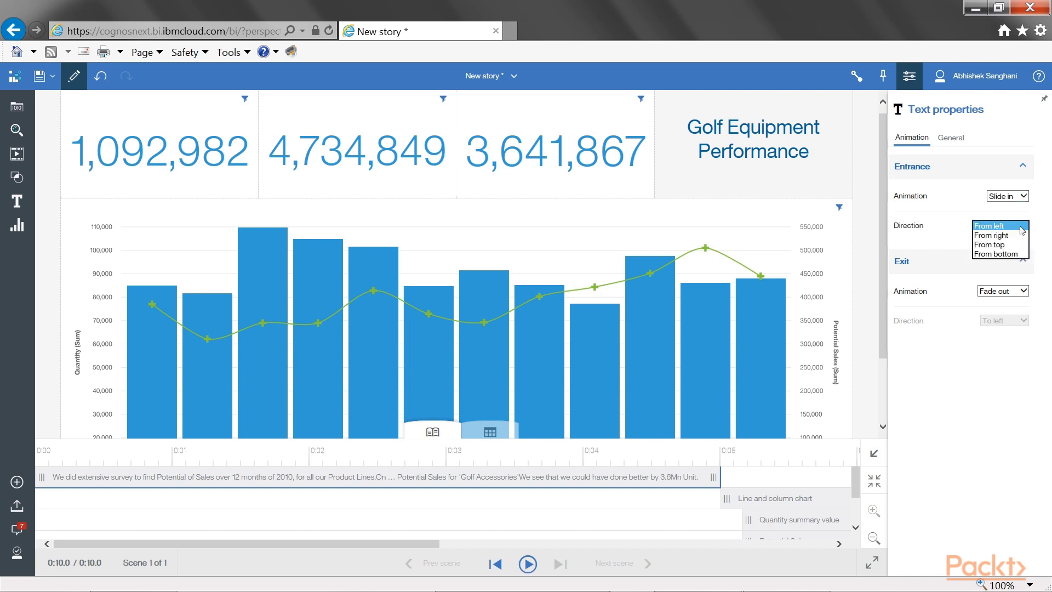
pyautogui.click(993, 324)
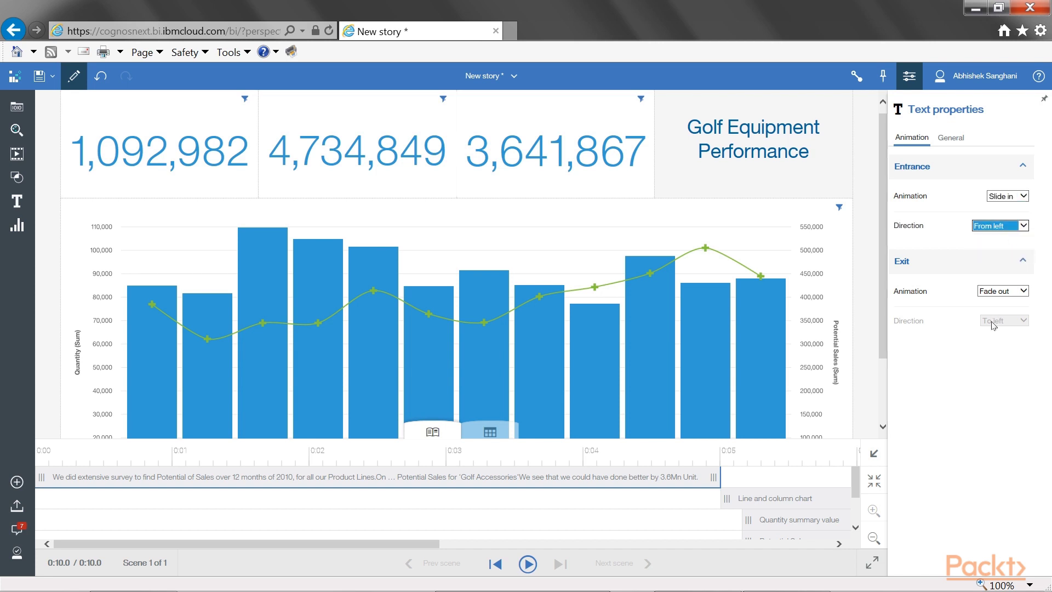
# Set the introductory text's exit animation to Slide out with the direction To top
pyautogui.click(1023, 291)
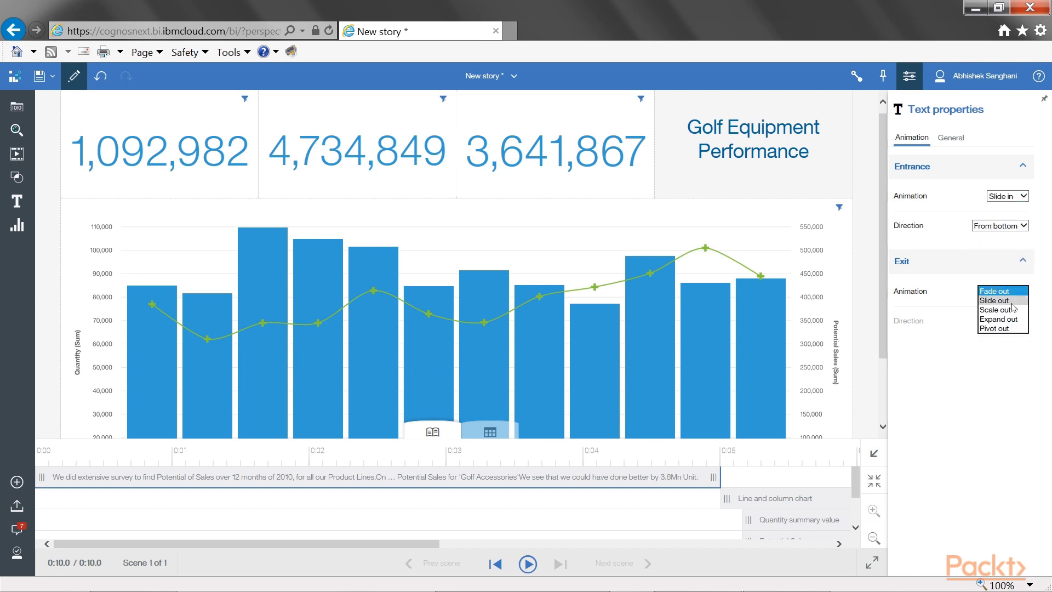
pyautogui.click(1013, 306)
pyautogui.click(1022, 321)
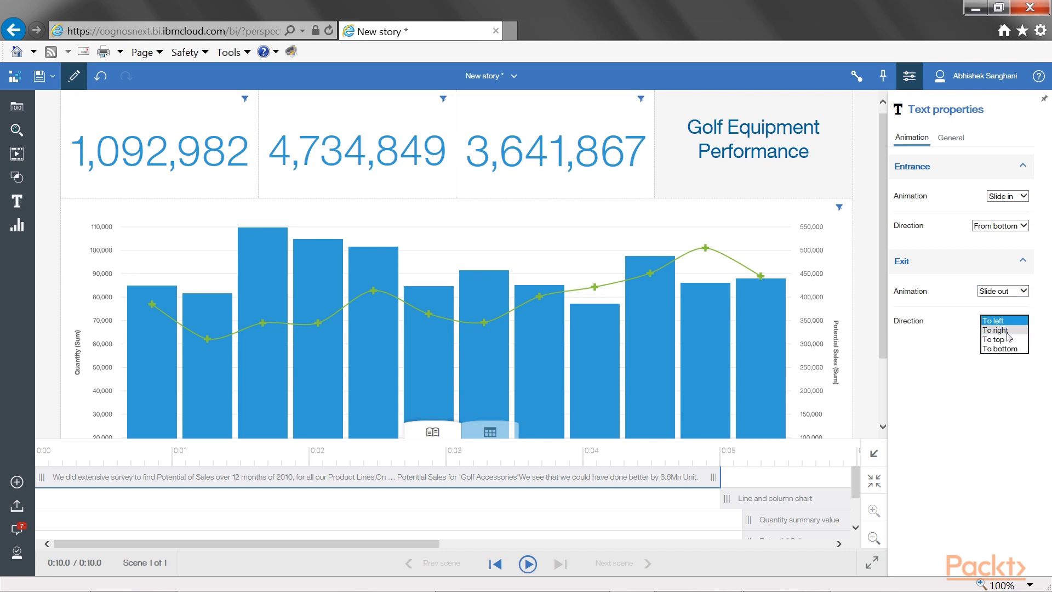
pyautogui.click(1007, 339)
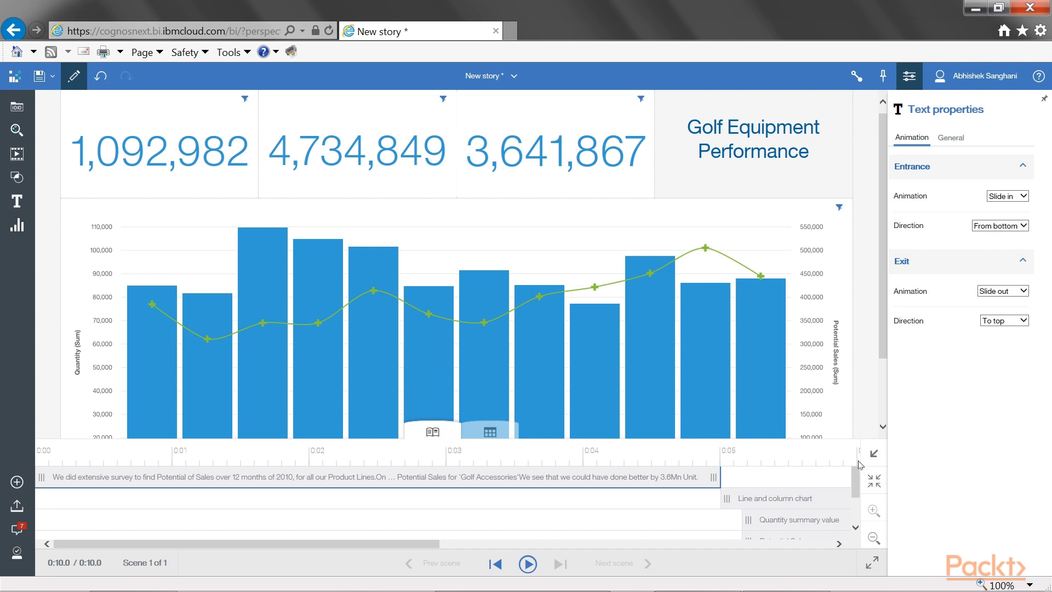
# Replay the scene from 0:00 to check the introductory text's slide animations, and pause once the chart appears
pyautogui.click(63, 457)
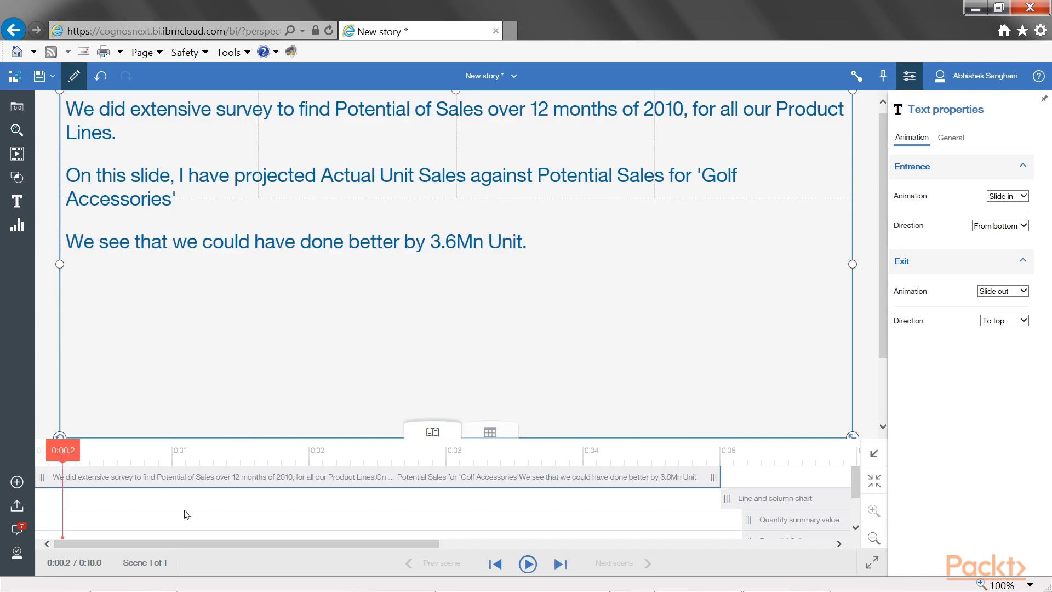
pyautogui.moveTo(69, 449); pyautogui.dragTo(30, 456)
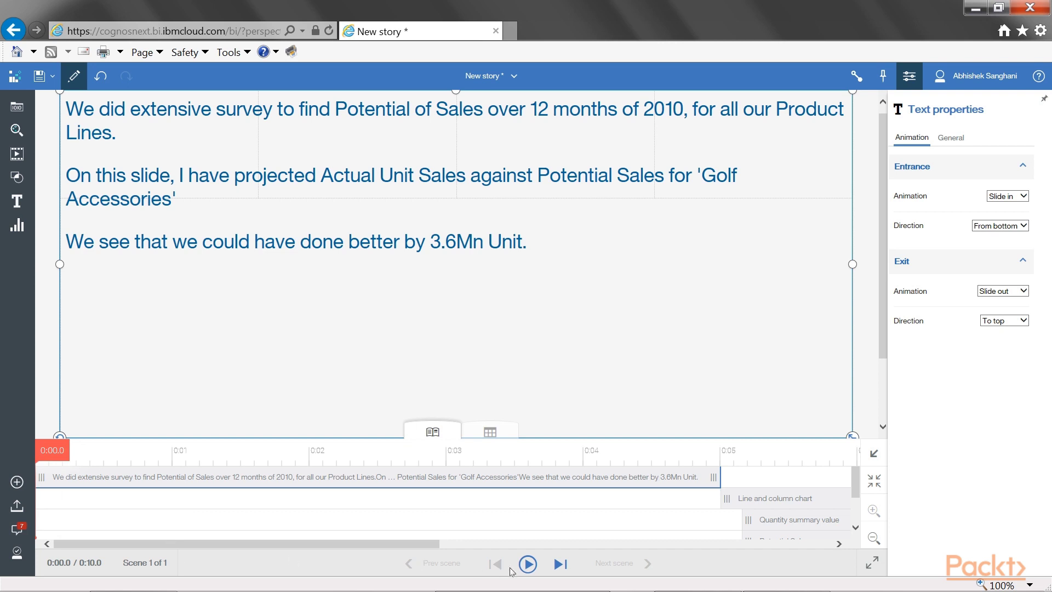
pyautogui.click(527, 565)
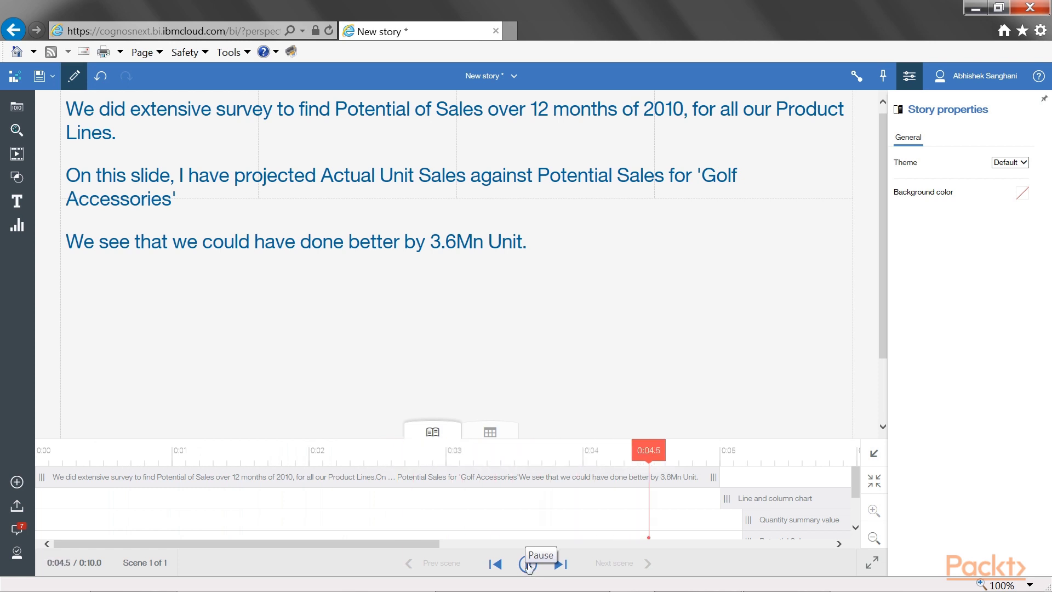
pyautogui.click(527, 564)
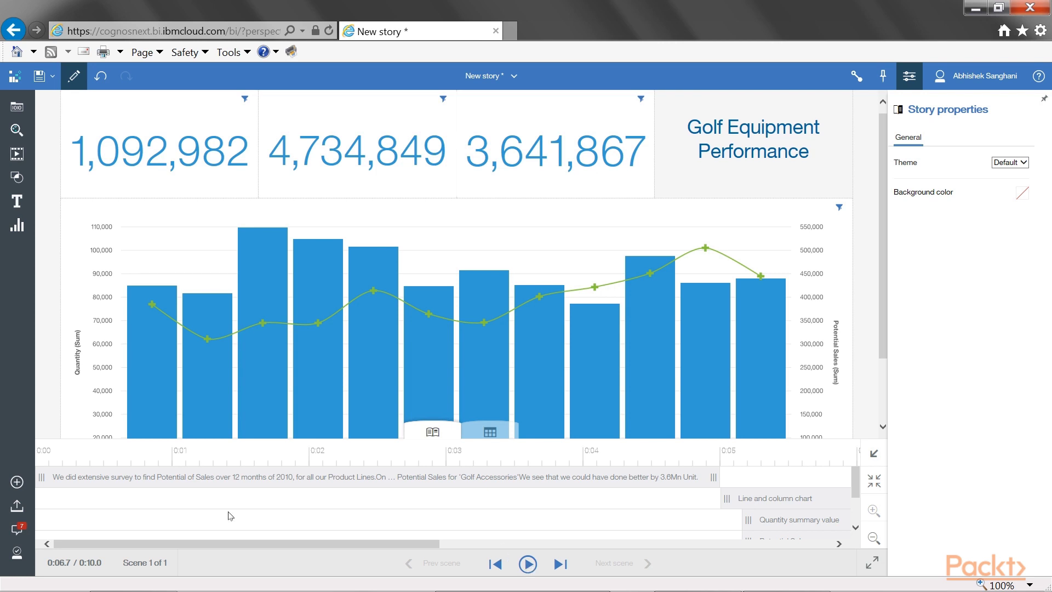
# Delay the introductory text's start to 0:01 on the timeline and preview the scene from the beginning
pyautogui.moveTo(46, 484); pyautogui.dragTo(73, 484)
pyautogui.moveTo(94, 480); pyautogui.dragTo(186, 475)
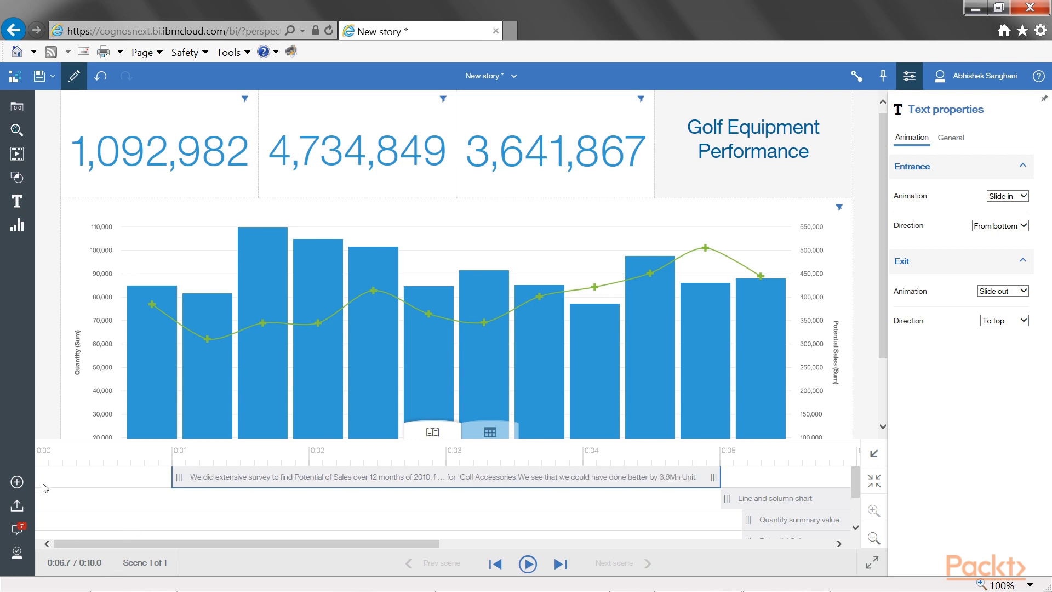
pyautogui.click(46, 454)
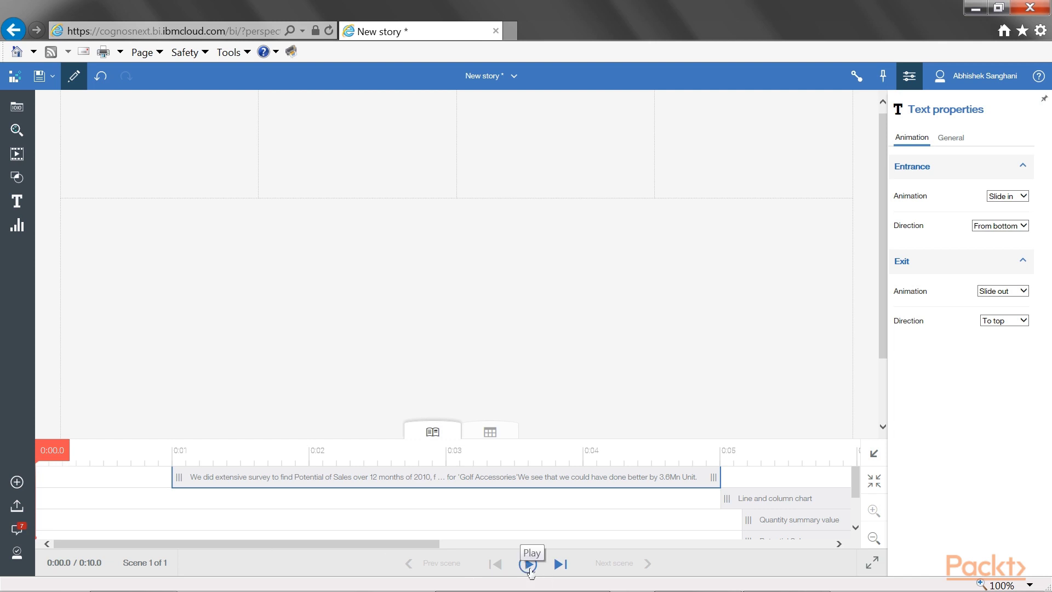
pyautogui.click(529, 564)
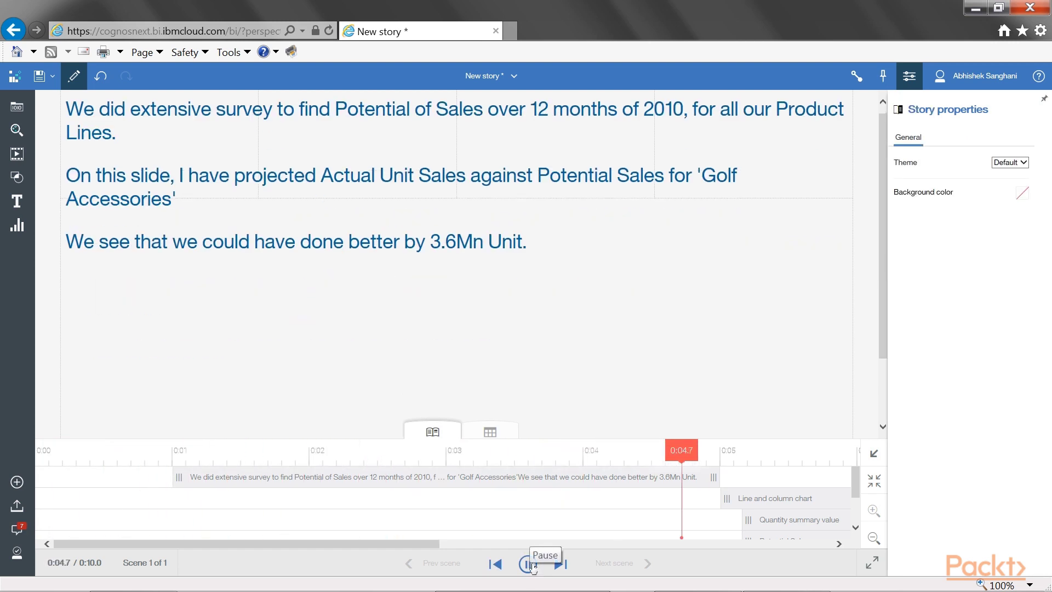
pyautogui.click(530, 564)
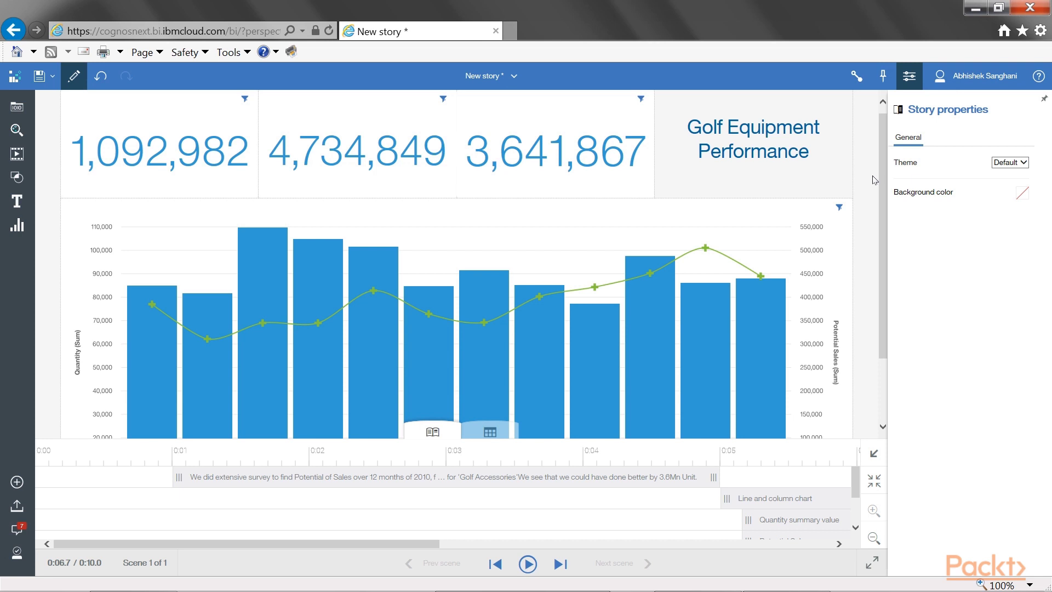
# Set the Quantity summary value's entrance animation to Scale in and its exit animation to Scale out
pyautogui.click(171, 157)
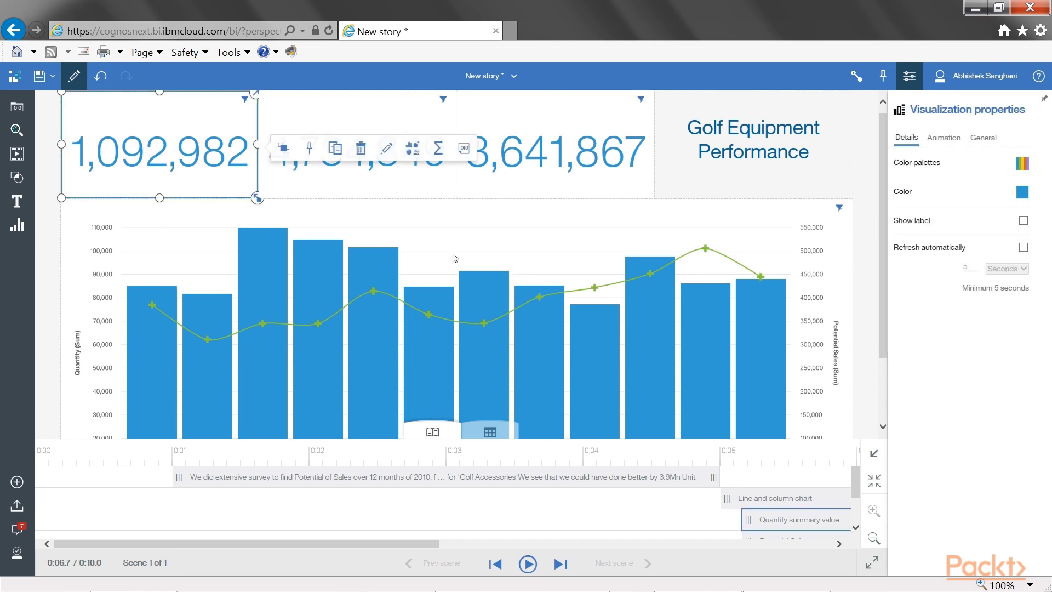
pyautogui.click(944, 139)
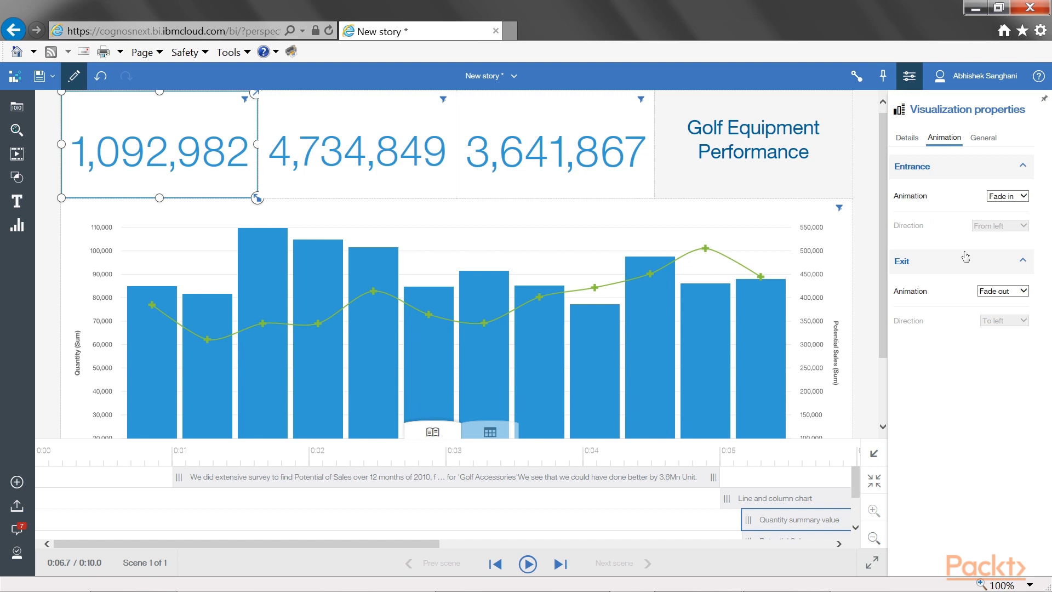
pyautogui.click(1023, 196)
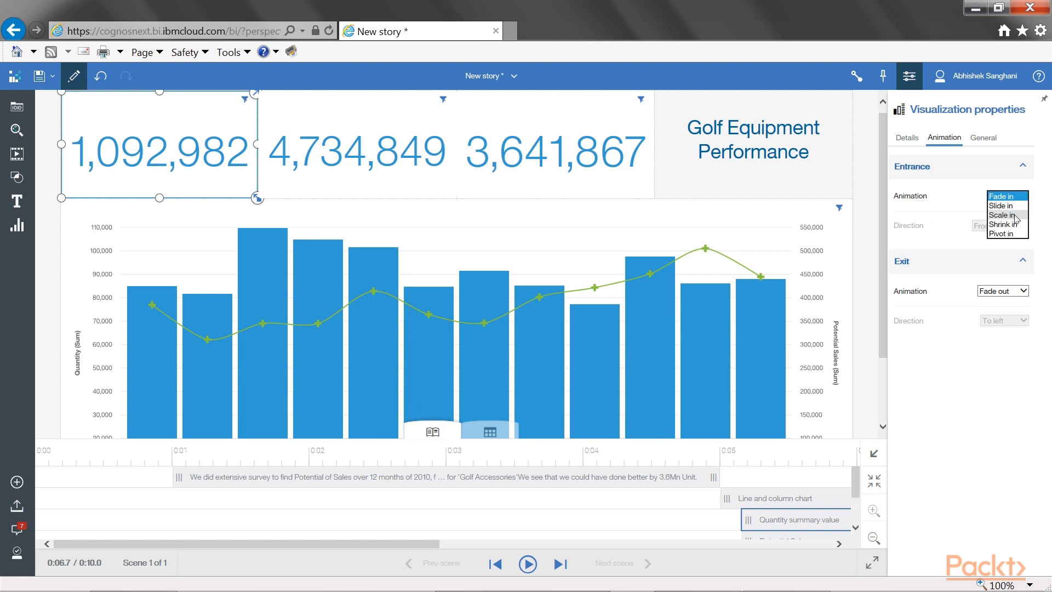
pyautogui.click(1014, 215)
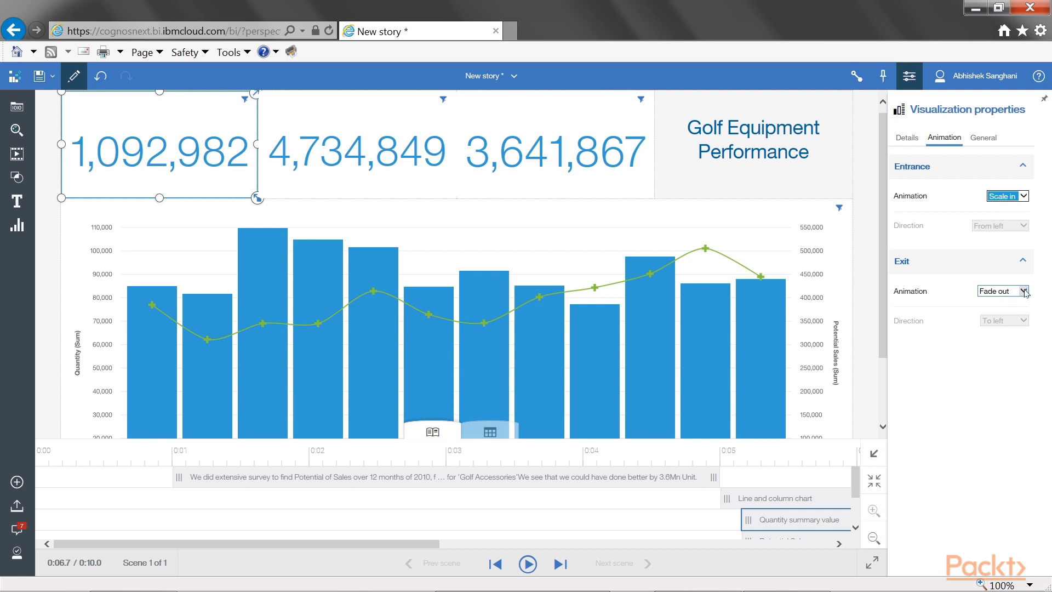
pyautogui.click(1022, 291)
pyautogui.click(1013, 312)
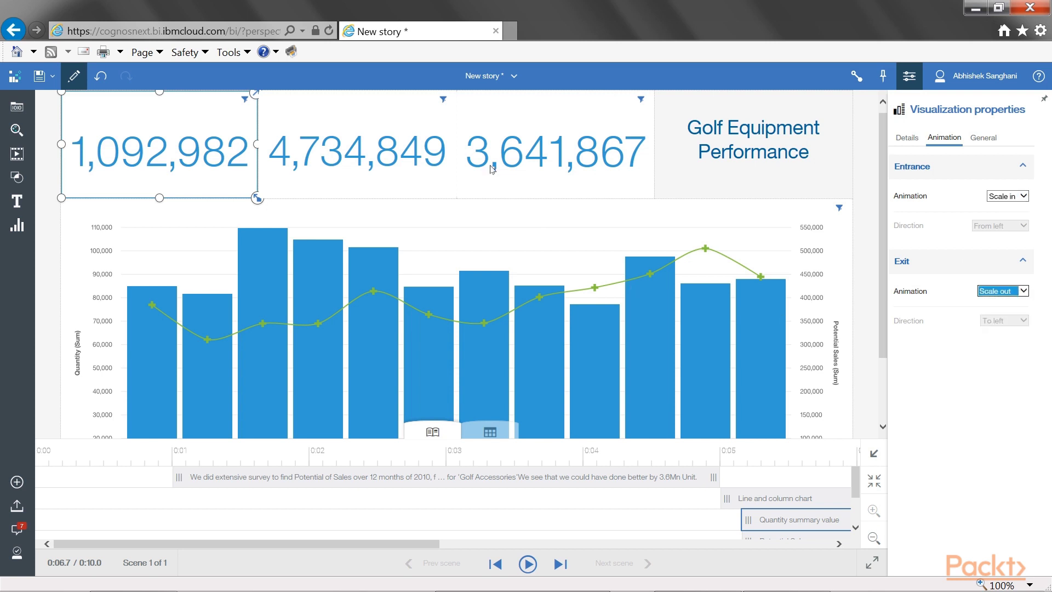
# Apply Scale in entrance and Scale out exit animations together to the second and third summary values and the line and column chart
pyautogui.click(391, 184)
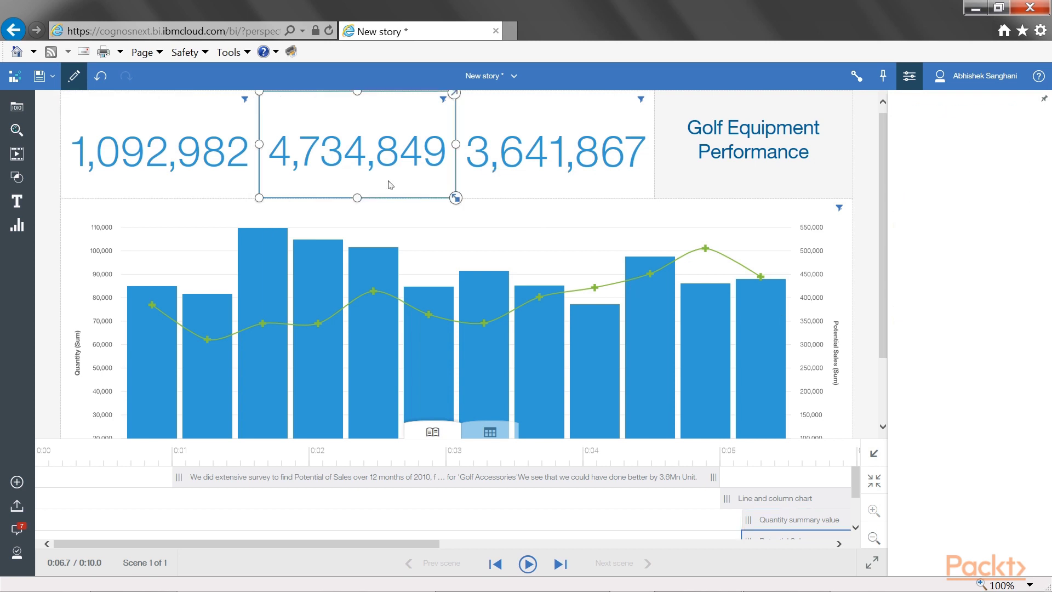
pyautogui.keyDown('ctrl'); pyautogui.click(517, 182); pyautogui.keyUp('ctrl')
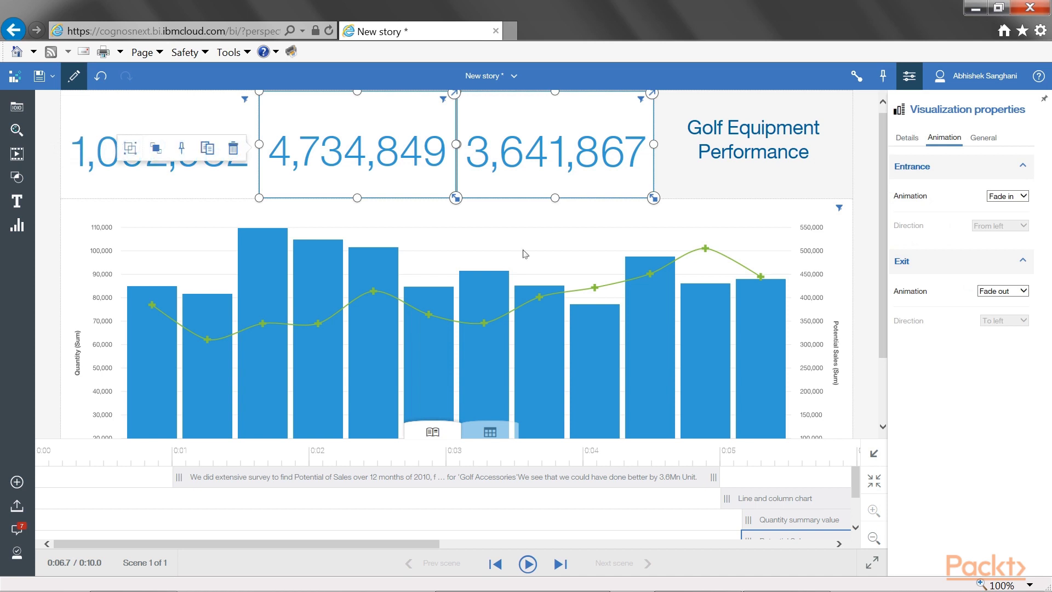
pyautogui.scroll(-2, 523, 252)
pyautogui.keyDown('ctrl'); pyautogui.click(523, 253); pyautogui.keyUp('ctrl')
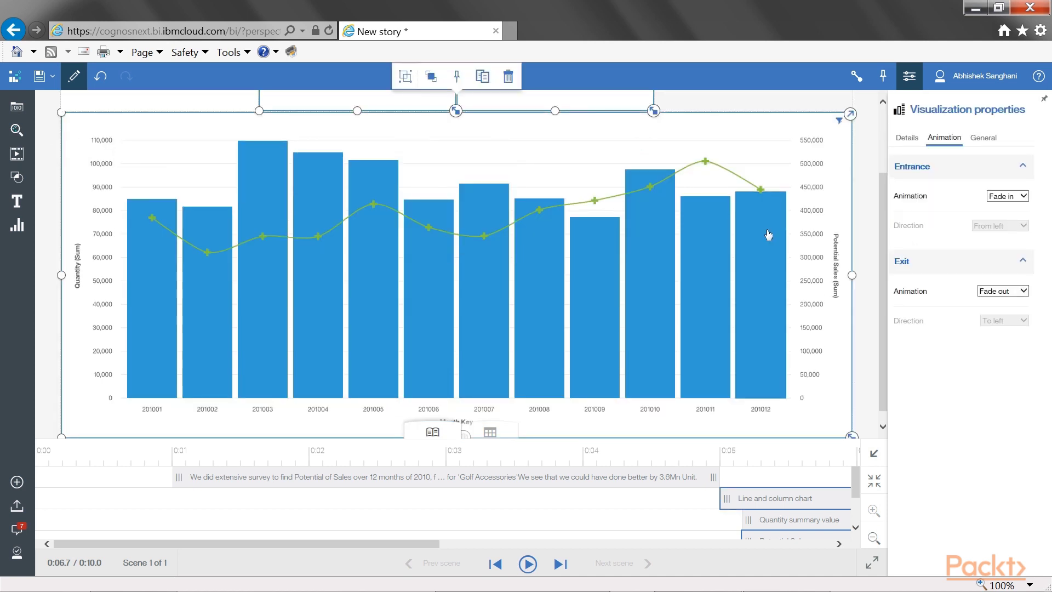
pyautogui.scroll(-2, 590, 162)
pyautogui.scroll(-2, 590, 162)
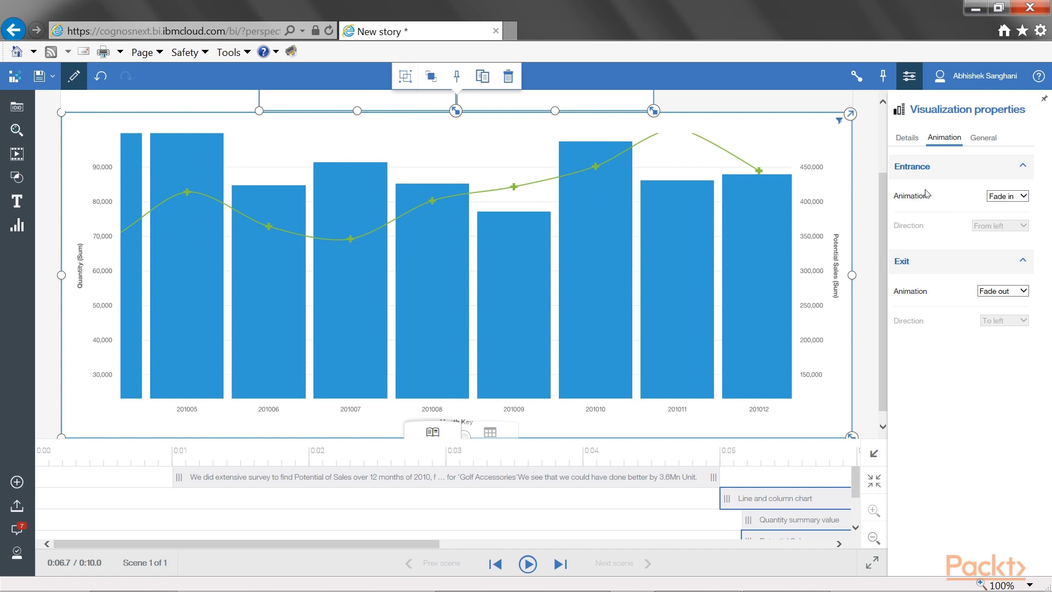
pyautogui.click(1022, 198)
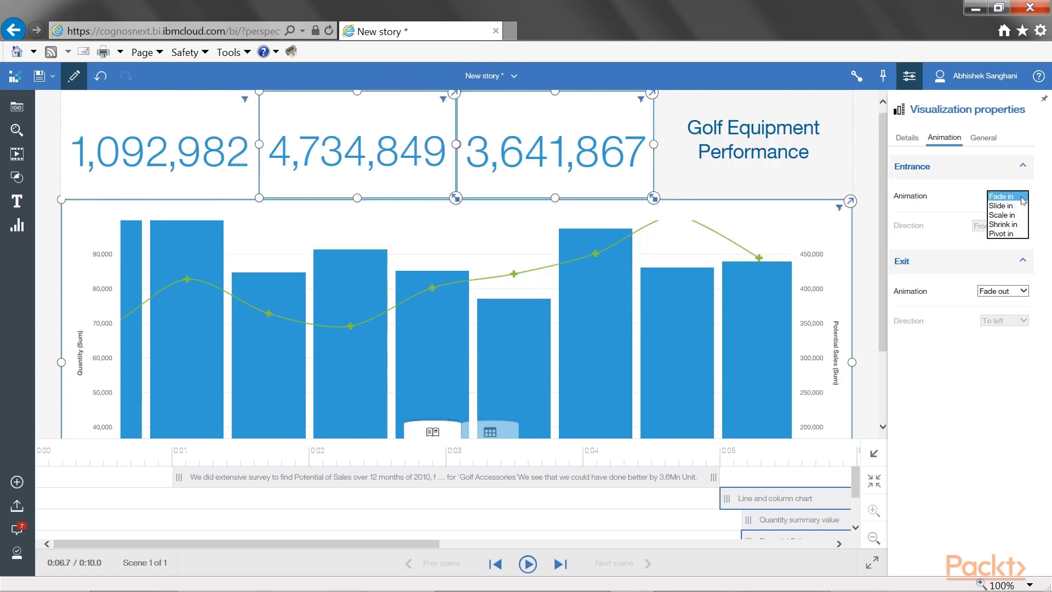
pyautogui.click(1026, 293)
pyautogui.click(1026, 292)
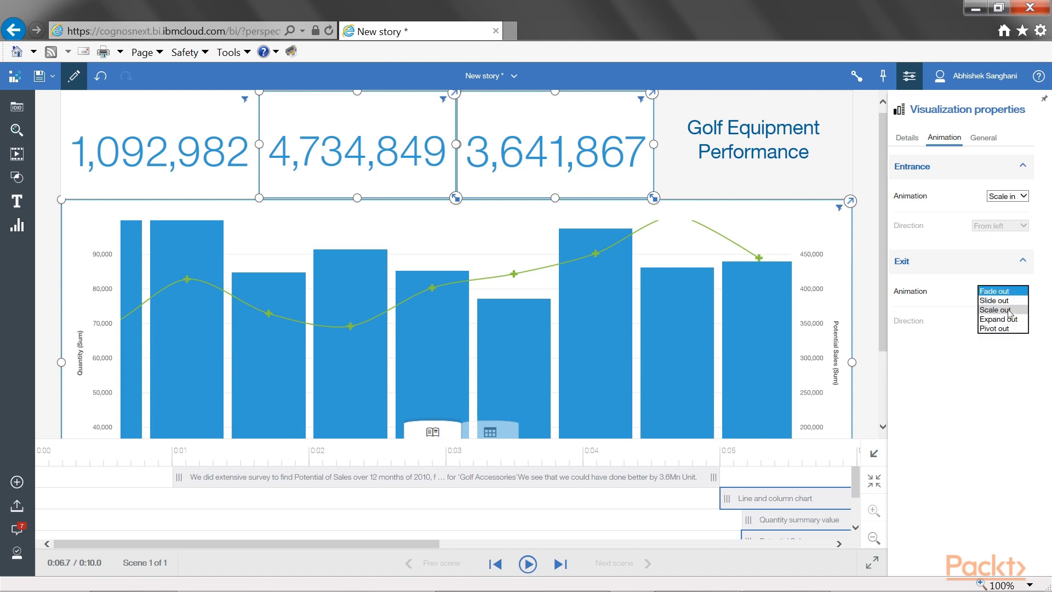
pyautogui.click(866, 354)
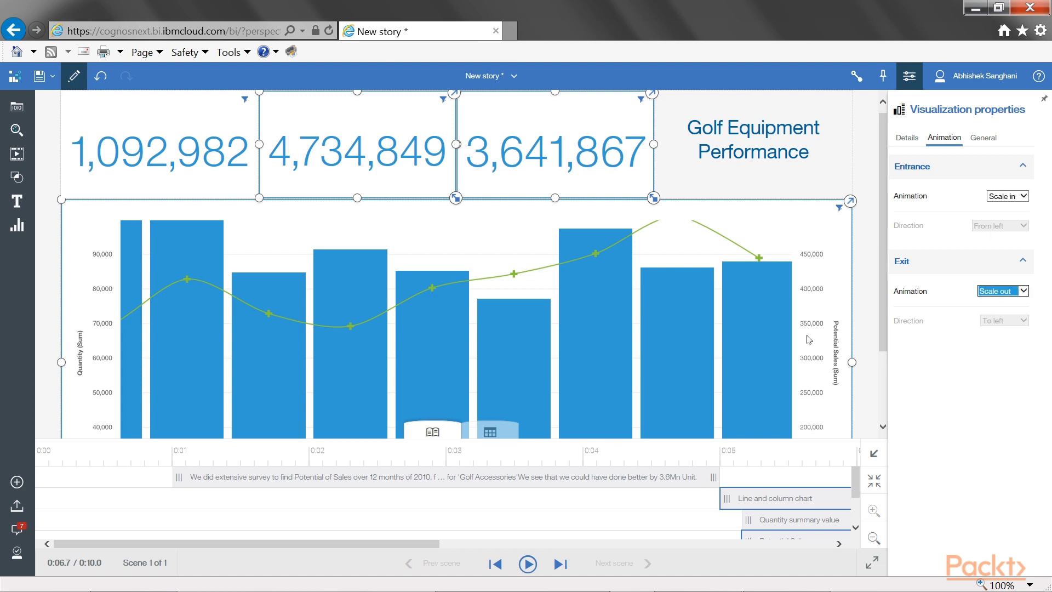
pyautogui.click(808, 340)
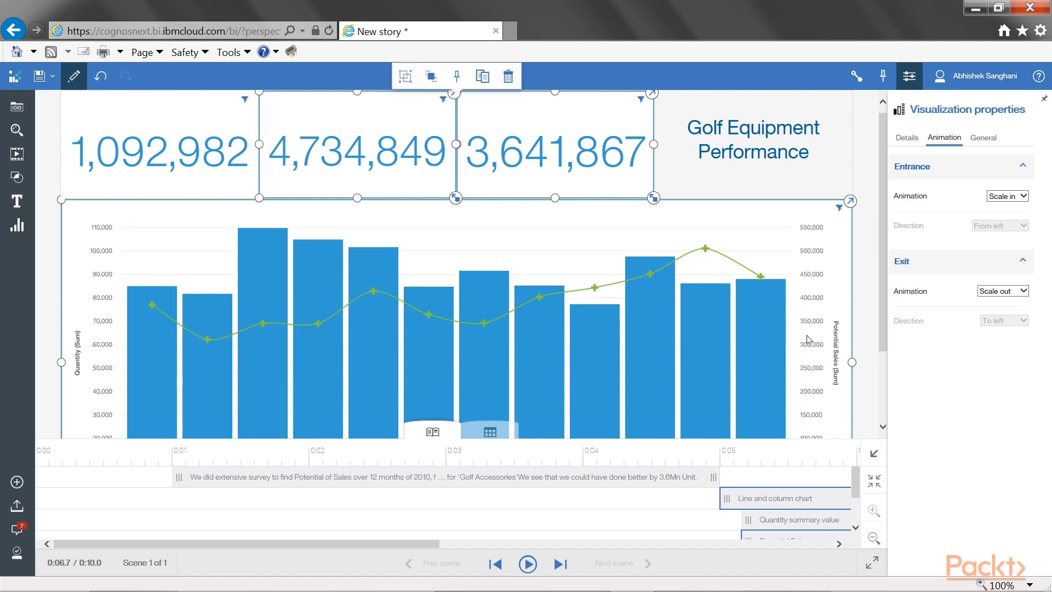
pyautogui.click(870, 306)
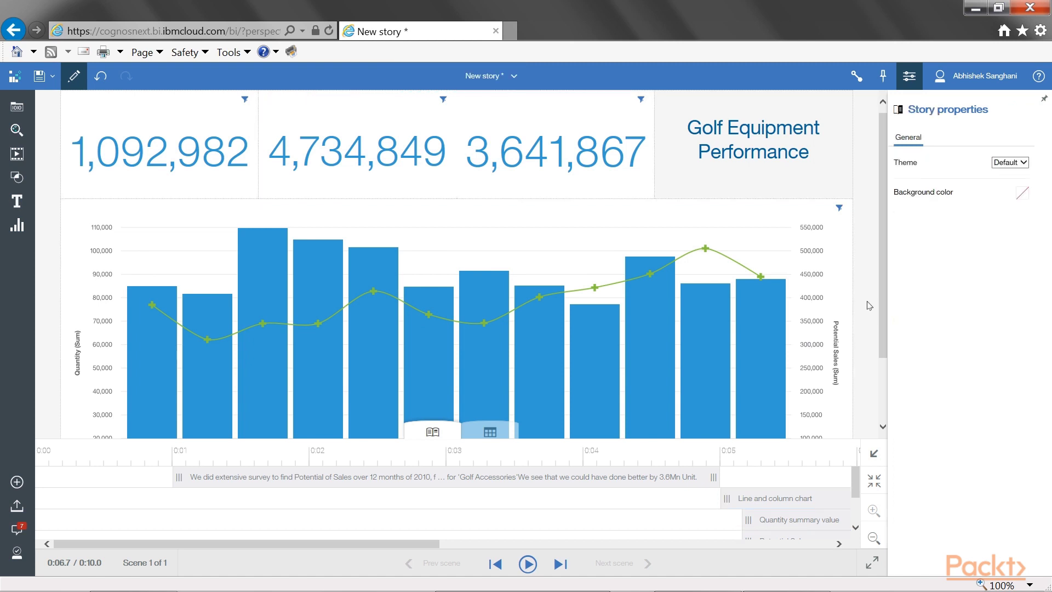
# Hide the timeline and the properties pane so the story canvas has more room
pyautogui.moveTo(884, 320); pyautogui.dragTo(887, 394)
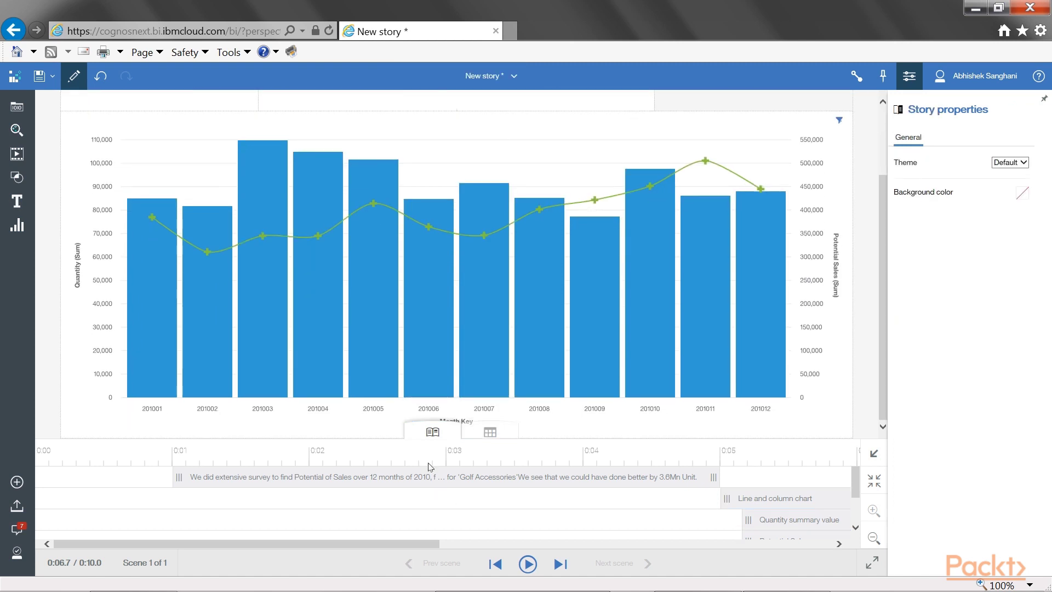
pyautogui.click(433, 433)
pyautogui.click(912, 76)
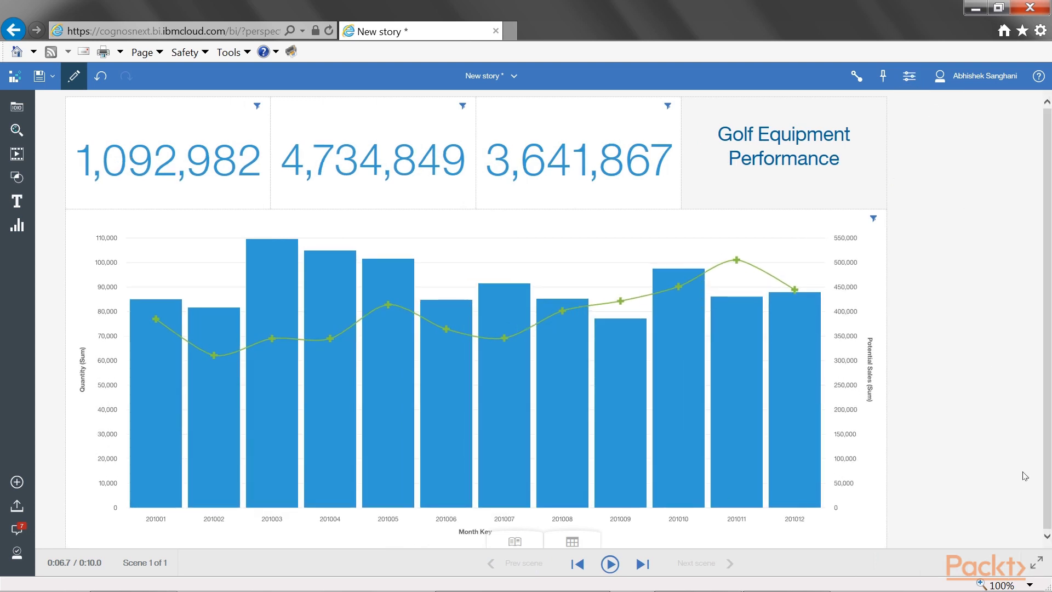
# Show the story in full screen and return to the beginning of the scene
pyautogui.click(1041, 562)
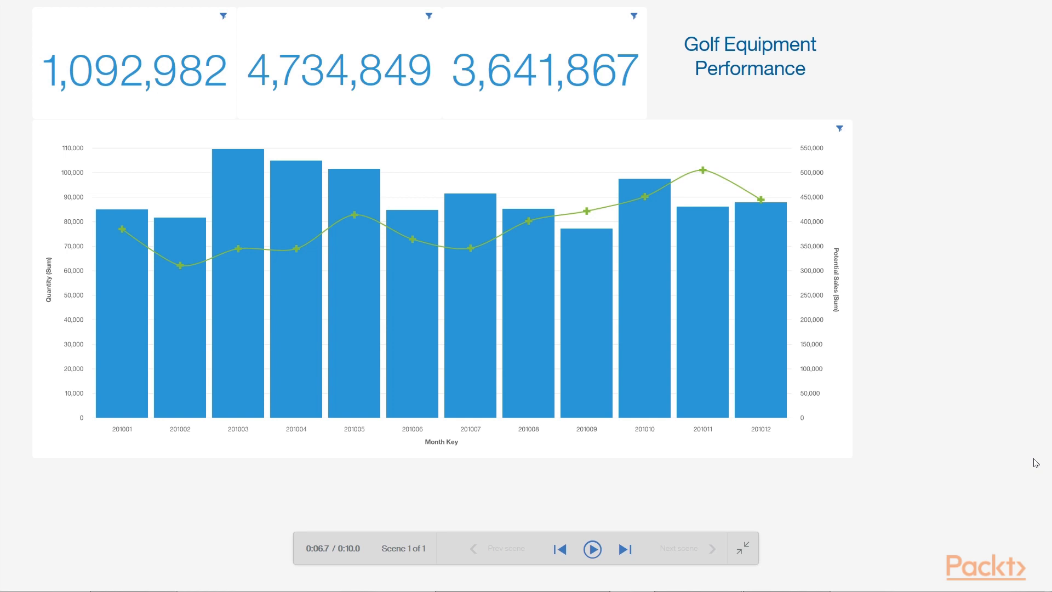
pyautogui.click(564, 550)
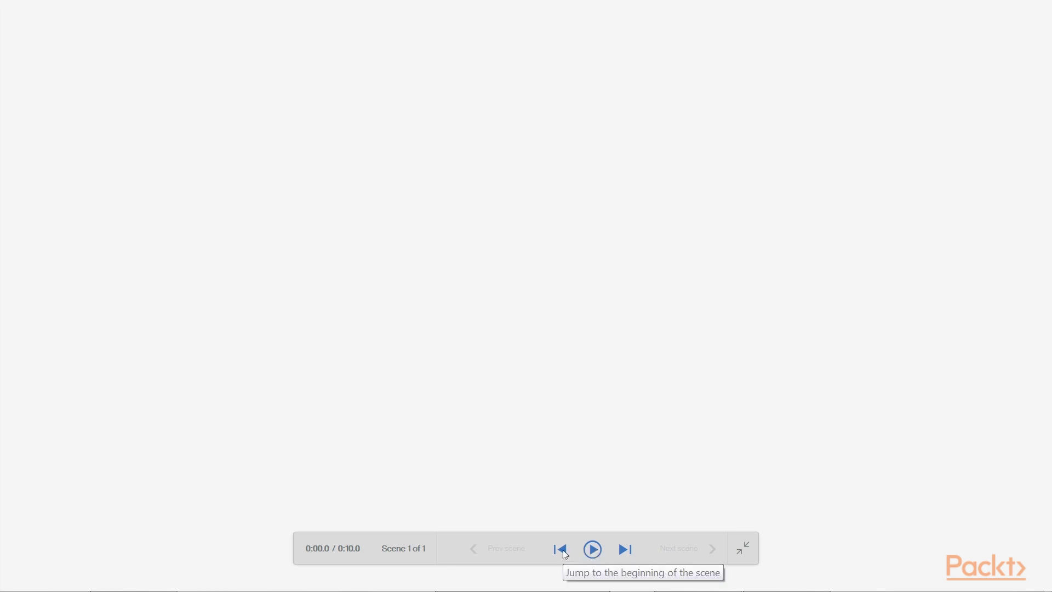